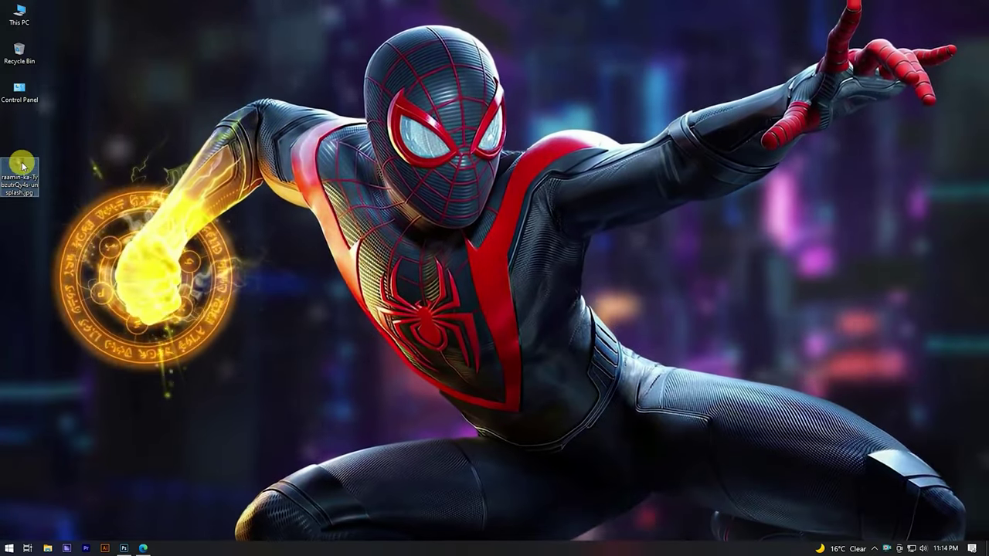
Step: Drag the portrait jpg from the desktop into Photoshop as a placed layer
{"action": "mouse_move", "coordinate": [21, 166]}
{"action": "left_mouse_down"}
{"action": "mouse_move", "coordinate": [135, 519]}
{"action": "mouse_move", "coordinate": [463, 292]}
{"action": "left_mouse_up"}
Step: Scale the placed portrait to cover the canvas, commit it, and rasterize the layer
{"action": "left_click_drag", "start_coordinate": [567, 295], "coordinate": [578, 292]}
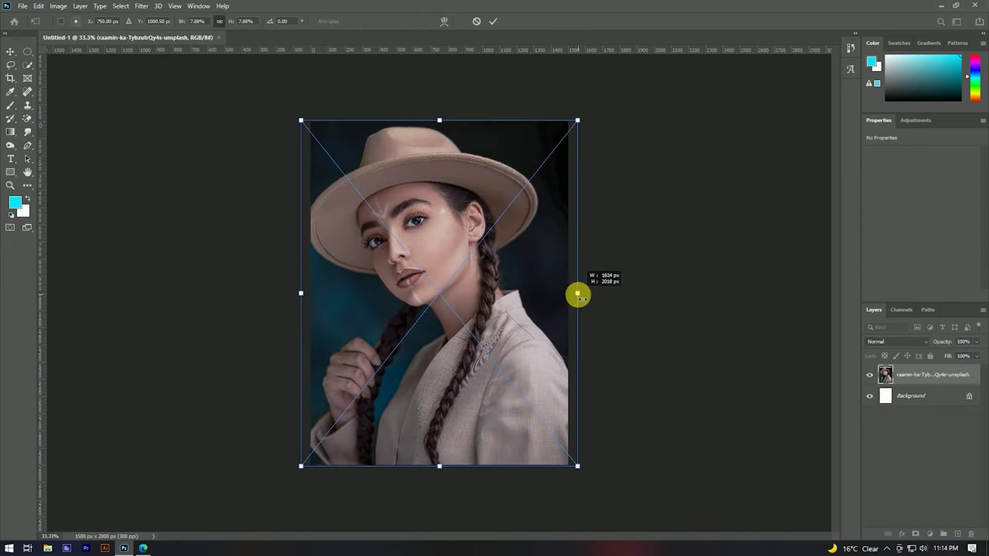
{"action": "left_click", "coordinate": [493, 21]}
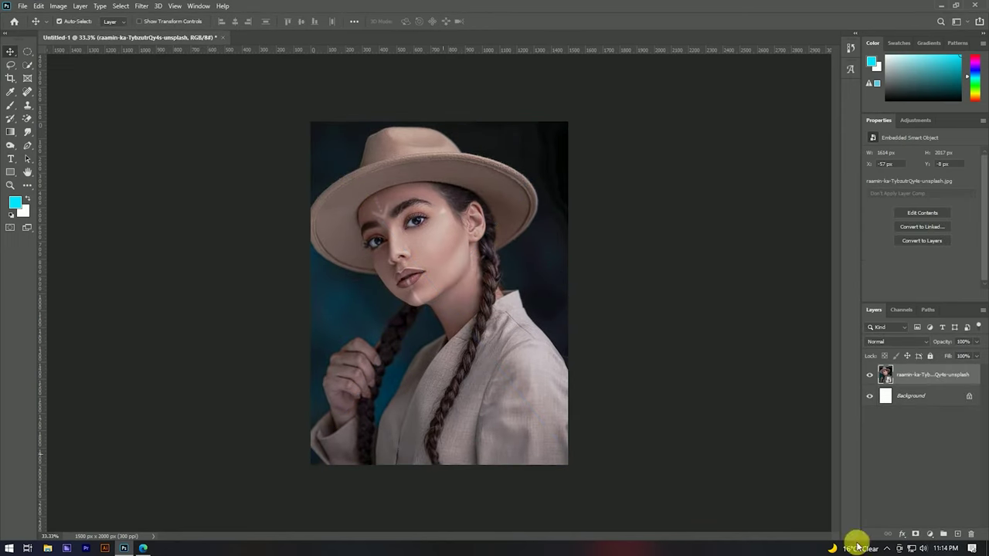
{"action": "right_click", "coordinate": [938, 376]}
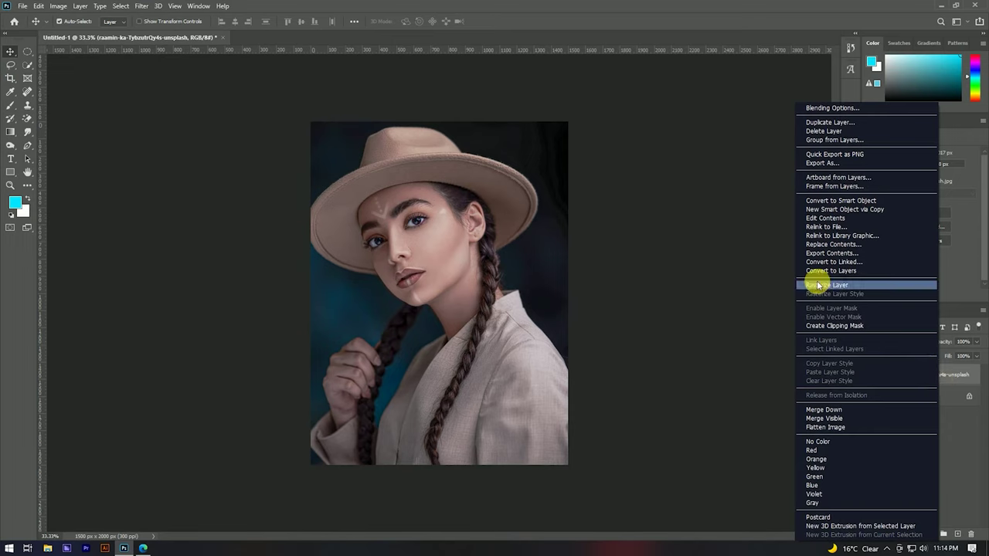
{"action": "left_click", "coordinate": [839, 286]}
Step: Duplicate the rasterized photo layer
{"action": "right_click", "coordinate": [947, 376]}
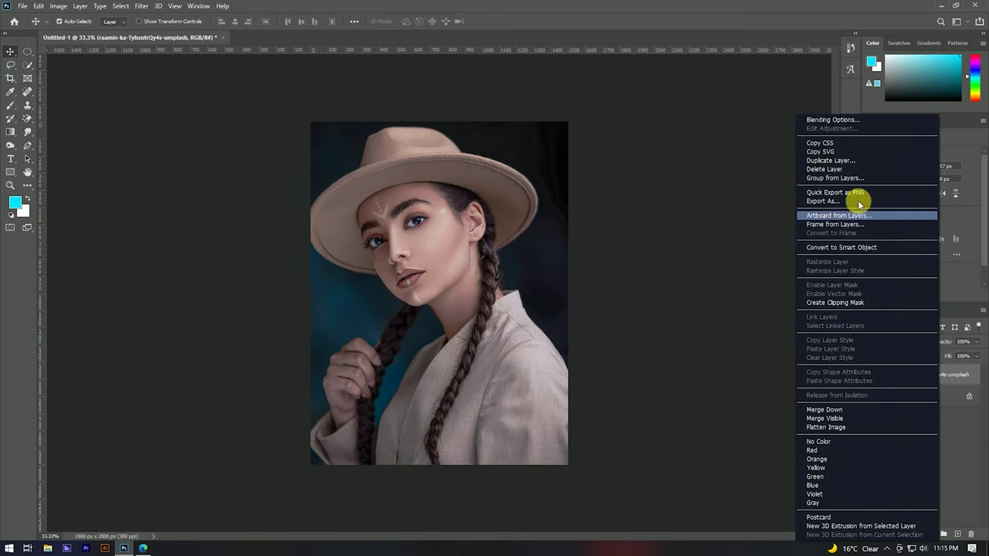
{"action": "left_click", "coordinate": [825, 160]}
{"action": "left_click", "coordinate": [584, 153]}
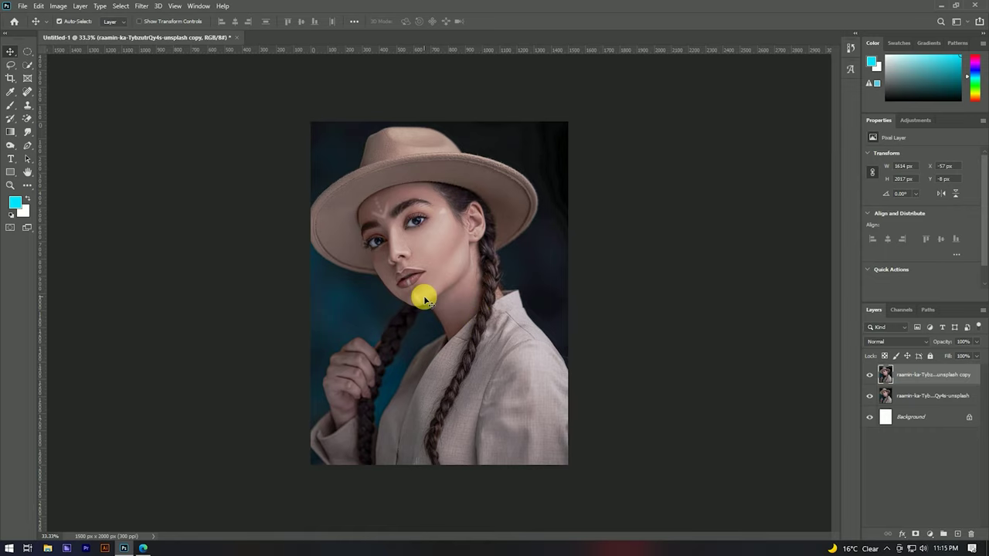
Step: Zoom into the face and set up a smaller Spot Healing Brush
{"action": "scroll", "coordinate": [424, 301], "scroll_direction": "up", "scroll_amount": 3}
{"action": "scroll", "coordinate": [406, 214], "scroll_direction": "up", "scroll_amount": 3}
{"action": "scroll", "coordinate": [422, 218], "scroll_direction": "up", "scroll_amount": 3}
{"action": "scroll", "coordinate": [440, 258], "scroll_direction": "up", "scroll_amount": 2}
{"action": "scroll", "coordinate": [523, 172], "scroll_direction": "up", "scroll_amount": 2}
{"action": "scroll", "coordinate": [523, 172], "scroll_direction": "down", "scroll_amount": 2}
{"action": "scroll", "coordinate": [559, 208], "scroll_direction": "down", "scroll_amount": 1}
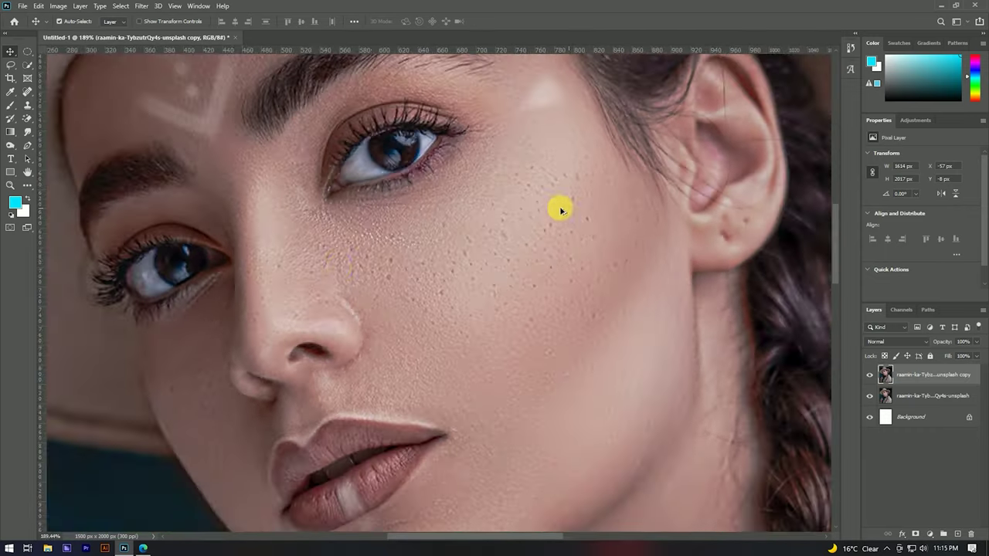
{"action": "scroll", "coordinate": [317, 285], "scroll_direction": "up", "scroll_amount": 2}
{"action": "scroll", "coordinate": [247, 256], "scroll_direction": "down", "scroll_amount": 1}
{"action": "left_click", "coordinate": [28, 91]}
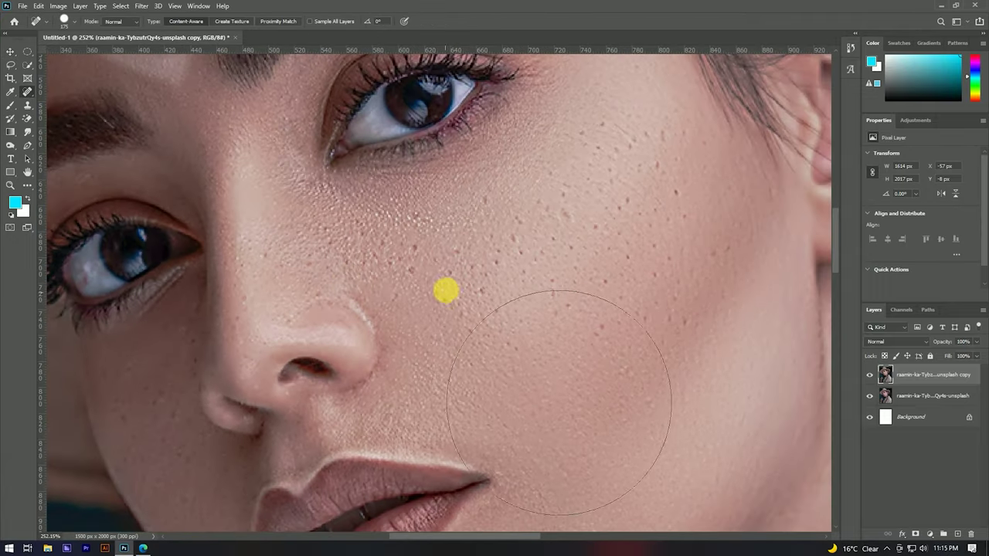
{"action": "left_click_drag", "start_coordinate": [468, 286], "coordinate": [372, 283]}
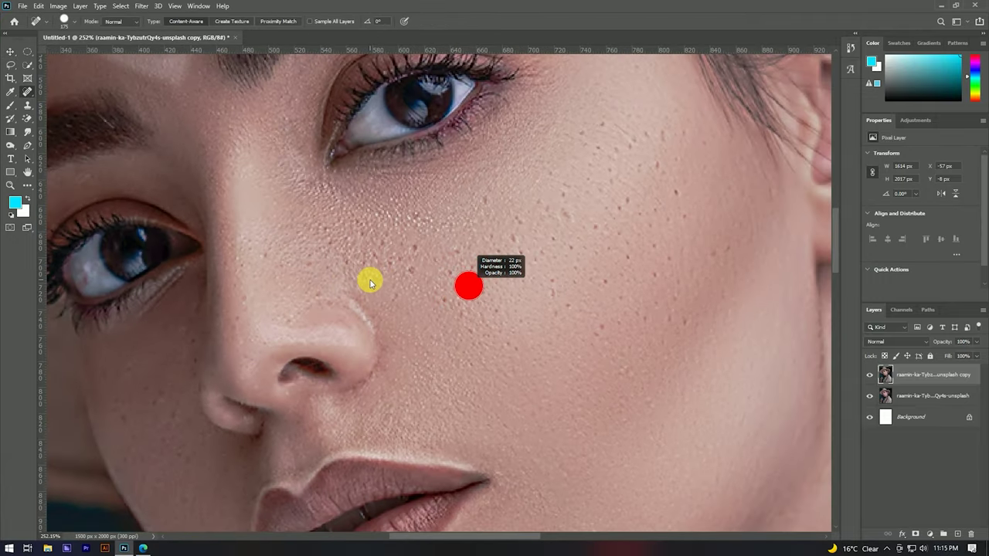
Step: Heal the dark spots on the cheek, including one larger blemish
{"action": "scroll", "coordinate": [489, 336], "scroll_direction": "up", "scroll_amount": 1}
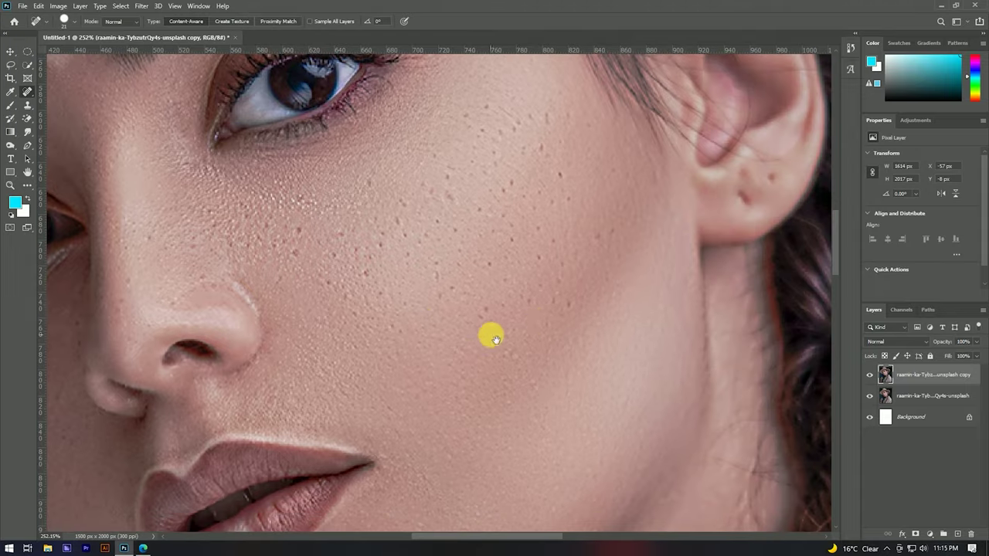
{"action": "scroll", "coordinate": [578, 309], "scroll_direction": "up", "scroll_amount": 2}
{"action": "left_click", "coordinate": [464, 302]}
{"action": "left_click", "coordinate": [441, 314]}
{"action": "left_click", "coordinate": [456, 247]}
{"action": "left_click_drag", "start_coordinate": [458, 254], "coordinate": [494, 227]}
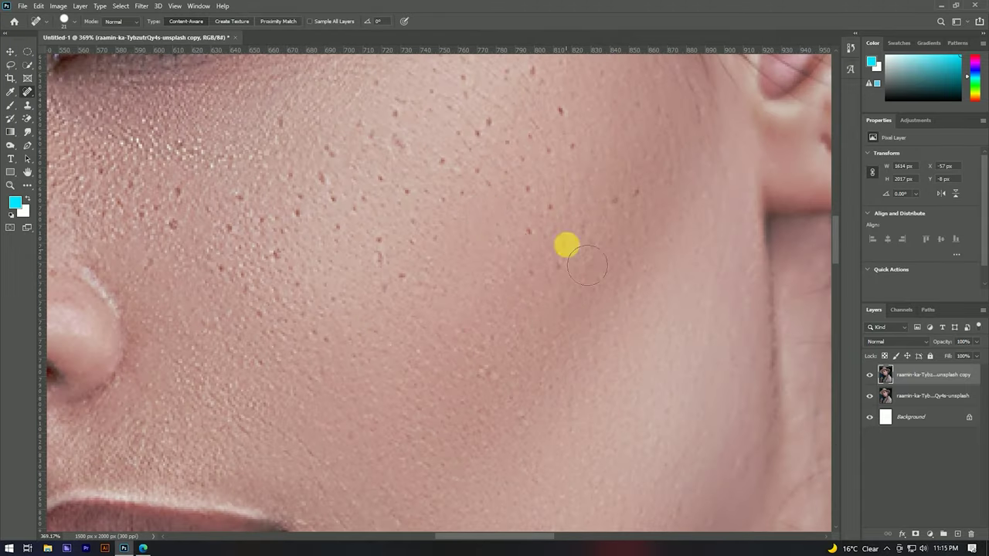
Step: Remove the small red spots from the cheek and review the healed skin
{"action": "scroll", "coordinate": [340, 202], "scroll_direction": "down", "scroll_amount": 2}
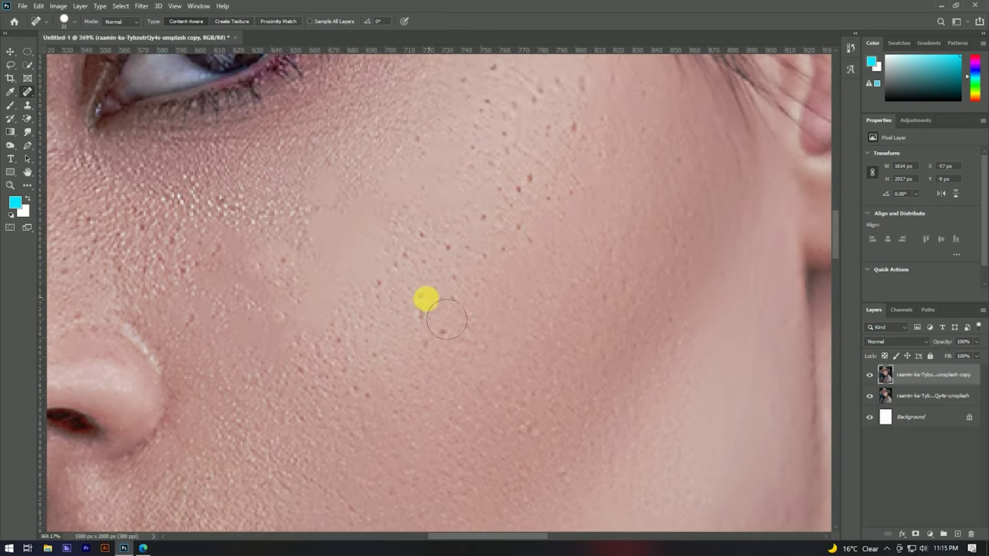
{"action": "scroll", "coordinate": [446, 298], "scroll_direction": "up", "scroll_amount": 2}
{"action": "left_click", "coordinate": [503, 231]}
{"action": "left_click", "coordinate": [473, 344]}
{"action": "left_click", "coordinate": [470, 380]}
{"action": "left_click", "coordinate": [433, 311]}
{"action": "scroll", "coordinate": [581, 221], "scroll_direction": "down", "scroll_amount": 2}
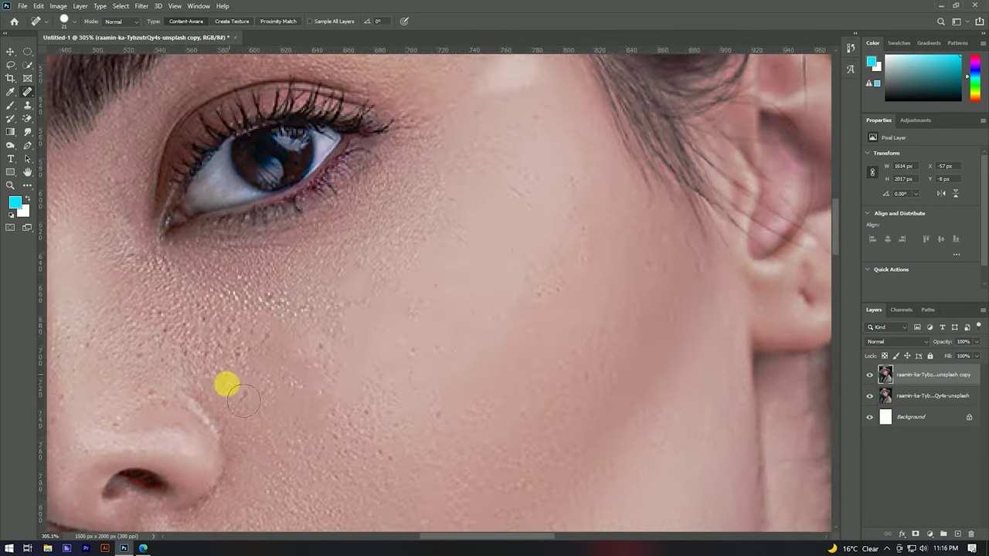
{"action": "scroll", "coordinate": [468, 265], "scroll_direction": "up", "scroll_amount": 1}
{"action": "scroll", "coordinate": [327, 296], "scroll_direction": "up", "scroll_amount": 1}
{"action": "scroll", "coordinate": [344, 349], "scroll_direction": "up", "scroll_amount": 1}
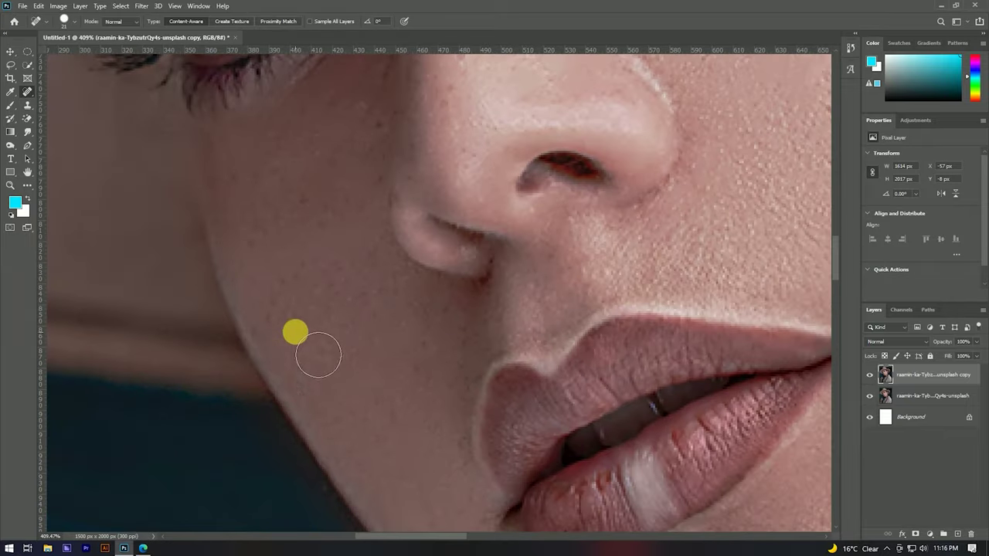
{"action": "scroll", "coordinate": [378, 332], "scroll_direction": "down", "scroll_amount": 3}
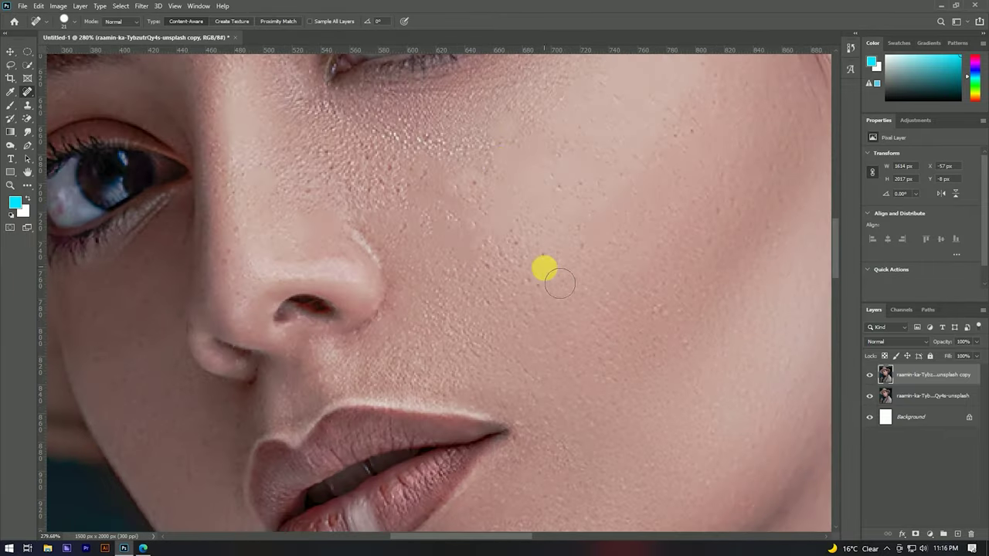
{"action": "scroll", "coordinate": [406, 224], "scroll_direction": "up", "scroll_amount": 1}
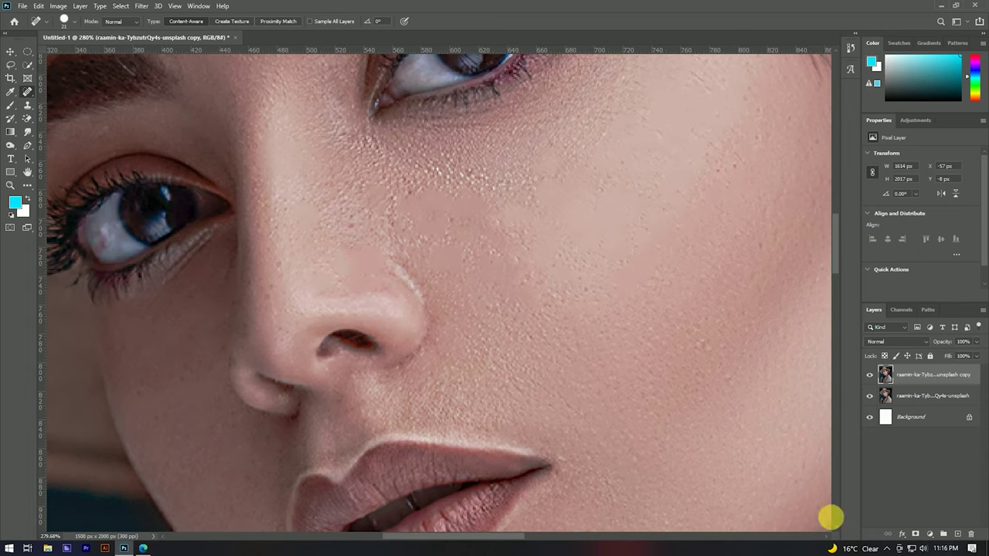
{"action": "scroll", "coordinate": [587, 294], "scroll_direction": "down", "scroll_amount": 1}
{"action": "scroll", "coordinate": [556, 254], "scroll_direction": "down", "scroll_amount": 2}
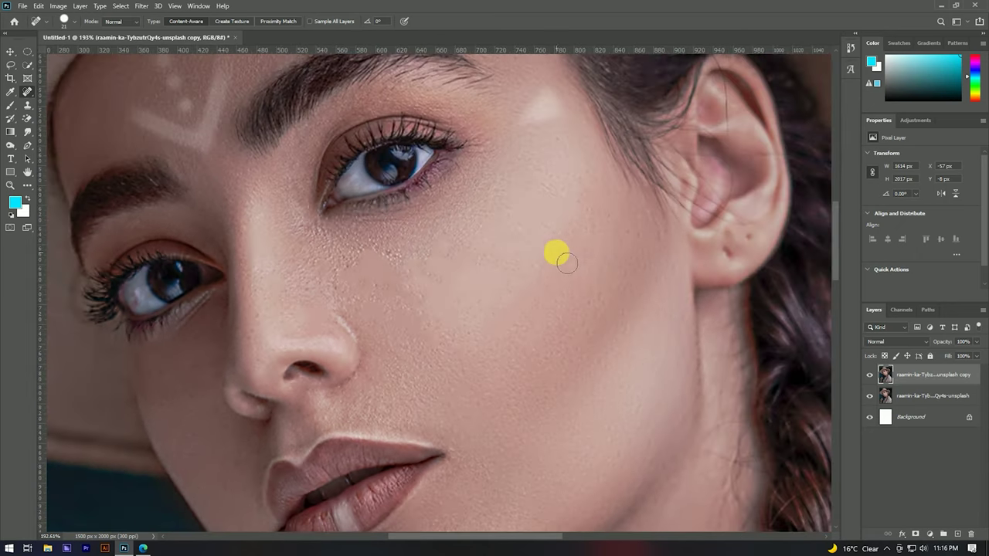
{"action": "scroll", "coordinate": [576, 234], "scroll_direction": "up", "scroll_amount": 3}
{"action": "scroll", "coordinate": [525, 231], "scroll_direction": "down", "scroll_amount": 1}
{"action": "scroll", "coordinate": [410, 113], "scroll_direction": "down", "scroll_amount": 3}
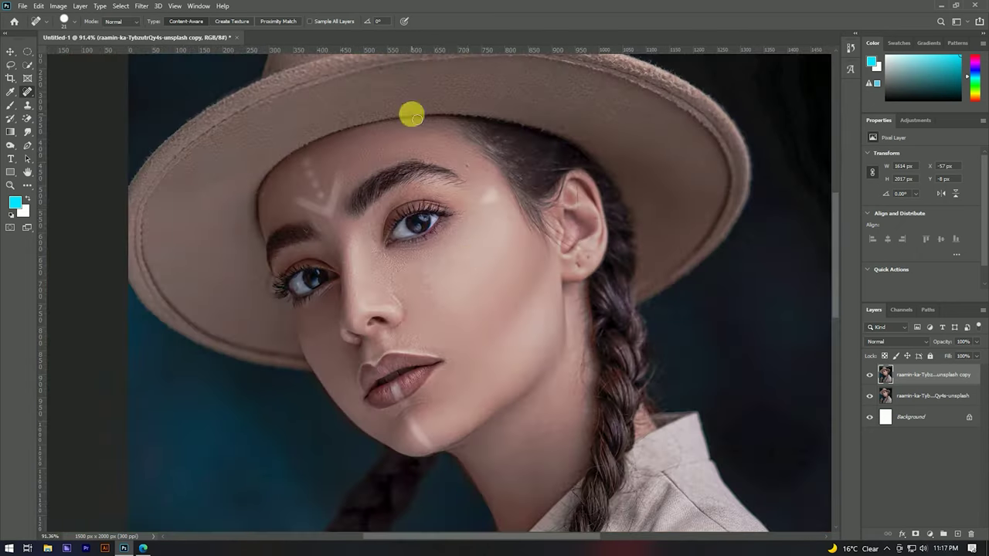
{"action": "scroll", "coordinate": [698, 371], "scroll_direction": "up", "scroll_amount": 3}
{"action": "scroll", "coordinate": [625, 360], "scroll_direction": "up", "scroll_amount": 2}
{"action": "scroll", "coordinate": [402, 325], "scroll_direction": "down", "scroll_amount": 1}
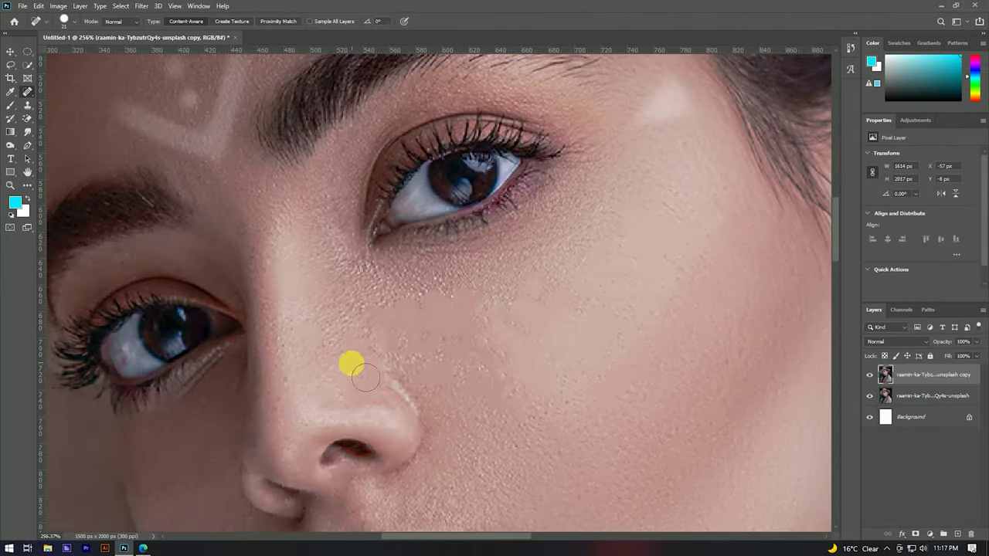
{"action": "scroll", "coordinate": [494, 250], "scroll_direction": "down", "scroll_amount": 3}
{"action": "scroll", "coordinate": [517, 360], "scroll_direction": "down", "scroll_amount": 2}
{"action": "scroll", "coordinate": [400, 204], "scroll_direction": "down", "scroll_amount": 1}
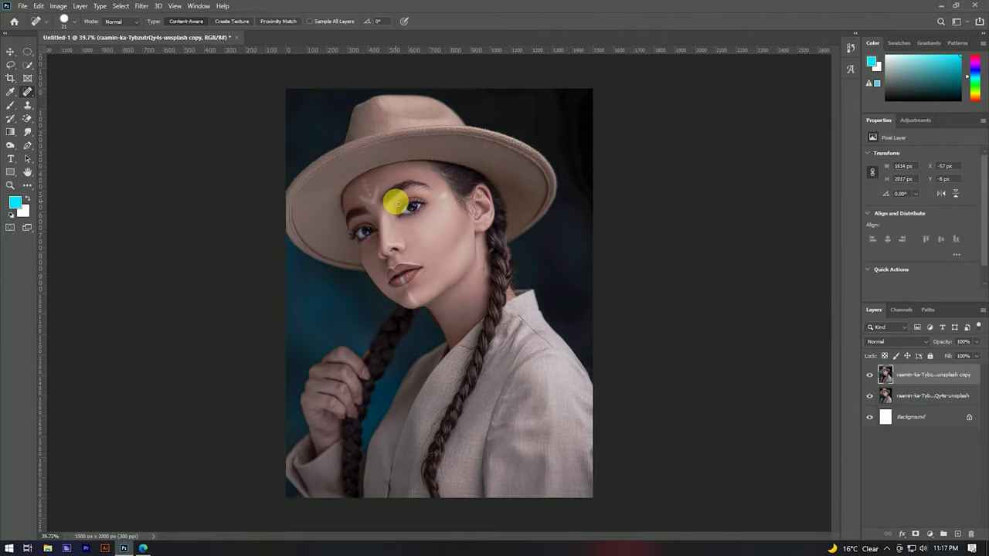
{"action": "scroll", "coordinate": [397, 204], "scroll_direction": "up", "scroll_amount": 2}
{"action": "scroll", "coordinate": [409, 183], "scroll_direction": "down", "scroll_amount": 2}
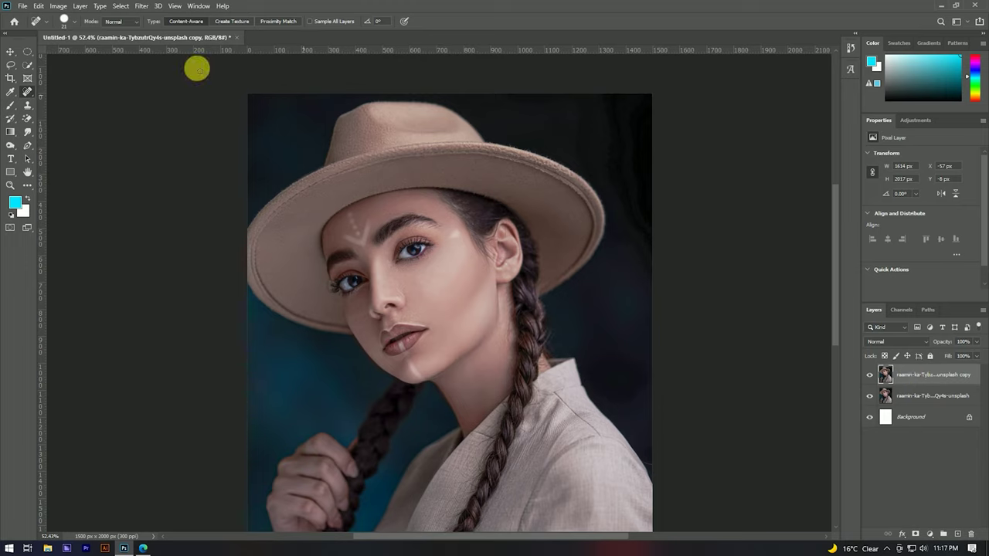
Step: Launch the SkinFiner filter and apply its Smoothing-High preset
{"action": "left_click", "coordinate": [141, 5]}
{"action": "left_click", "coordinate": [295, 230]}
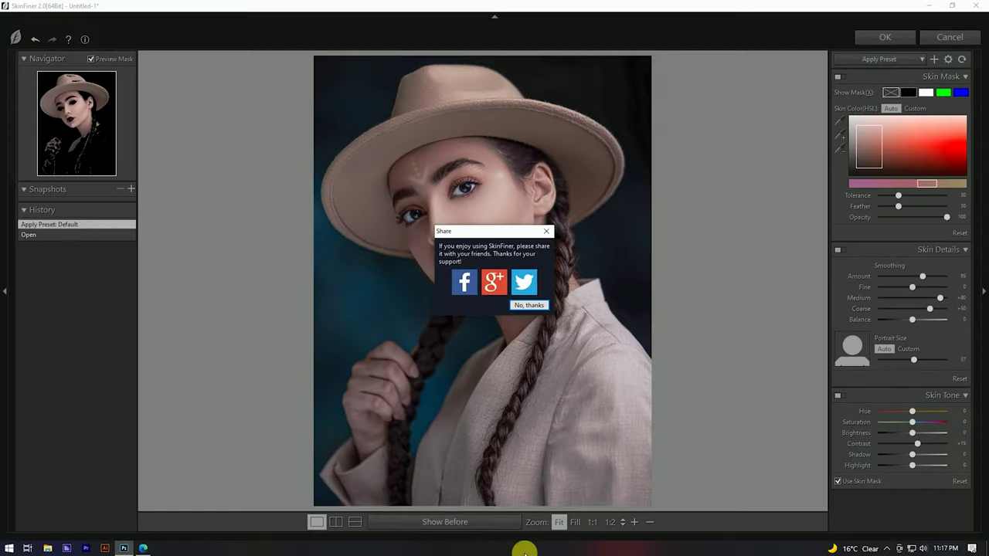
{"action": "left_click", "coordinate": [546, 231]}
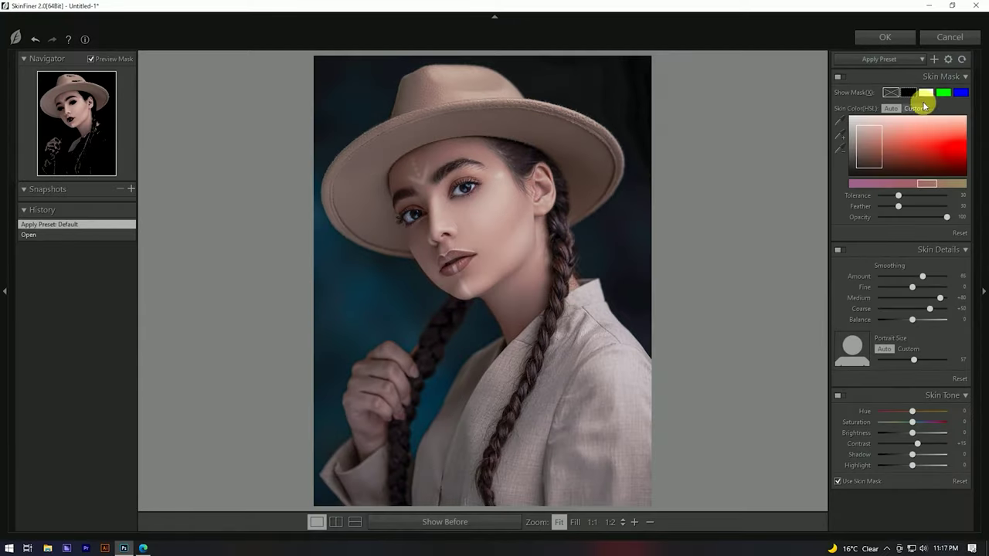
{"action": "left_click", "coordinate": [894, 59]}
{"action": "left_click", "coordinate": [878, 95]}
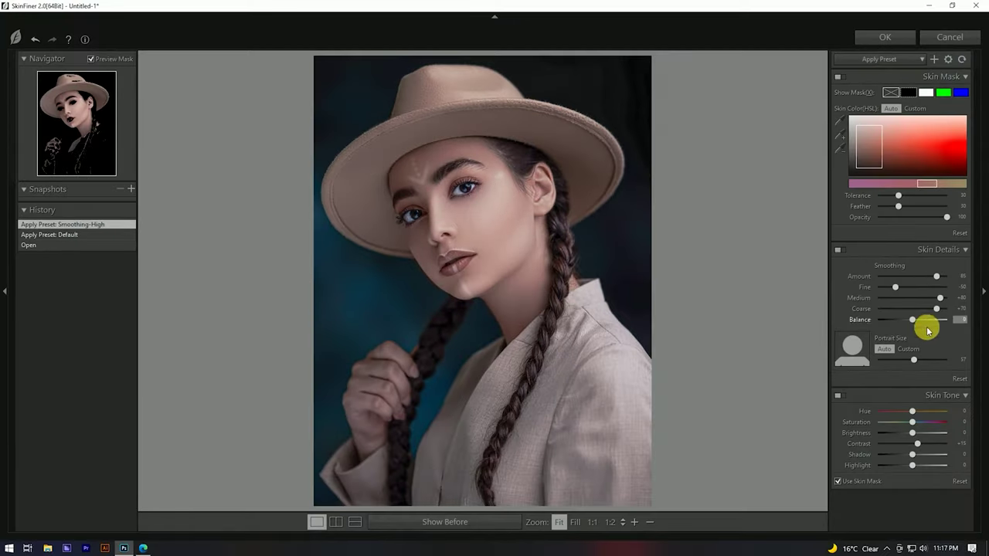
Step: Set smoothing Amount to 97 and Fine to +95, checking the face at 1:1
{"action": "left_click", "coordinate": [942, 289]}
{"action": "left_click", "coordinate": [506, 209]}
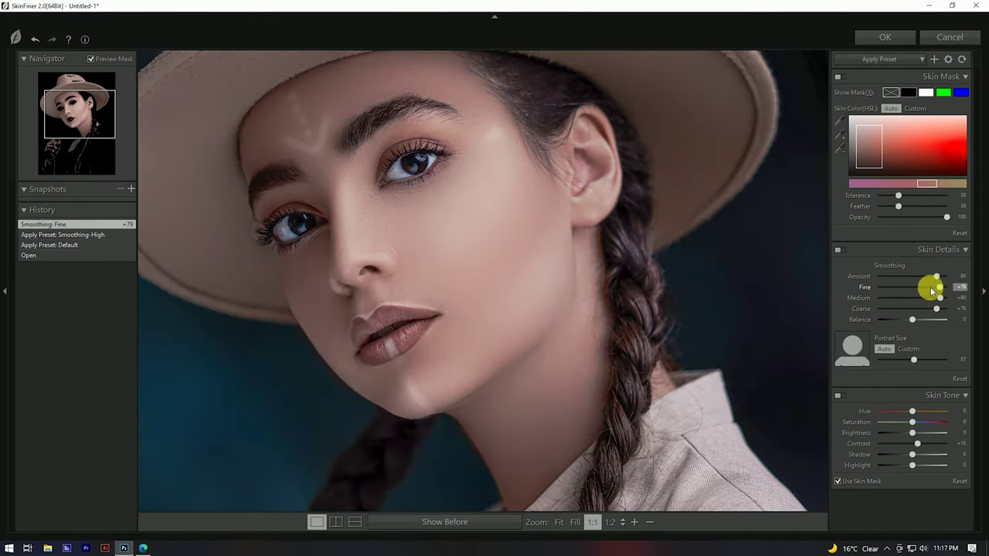
{"action": "left_click", "coordinate": [943, 276]}
{"action": "left_click", "coordinate": [947, 287]}
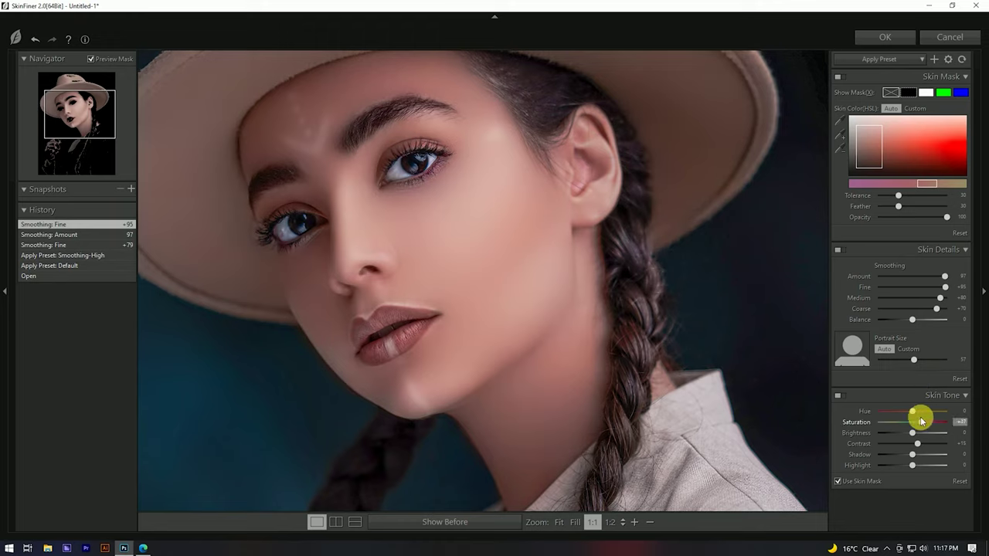
Step: Set skin-tone Brightness to +15 and Highlight to +15, then apply the retouch
{"action": "mouse_move", "coordinate": [922, 433]}
{"action": "left_mouse_down"}
{"action": "mouse_move", "coordinate": [936, 446]}
{"action": "mouse_move", "coordinate": [919, 454]}
{"action": "left_mouse_up"}
{"action": "left_click", "coordinate": [914, 465]}
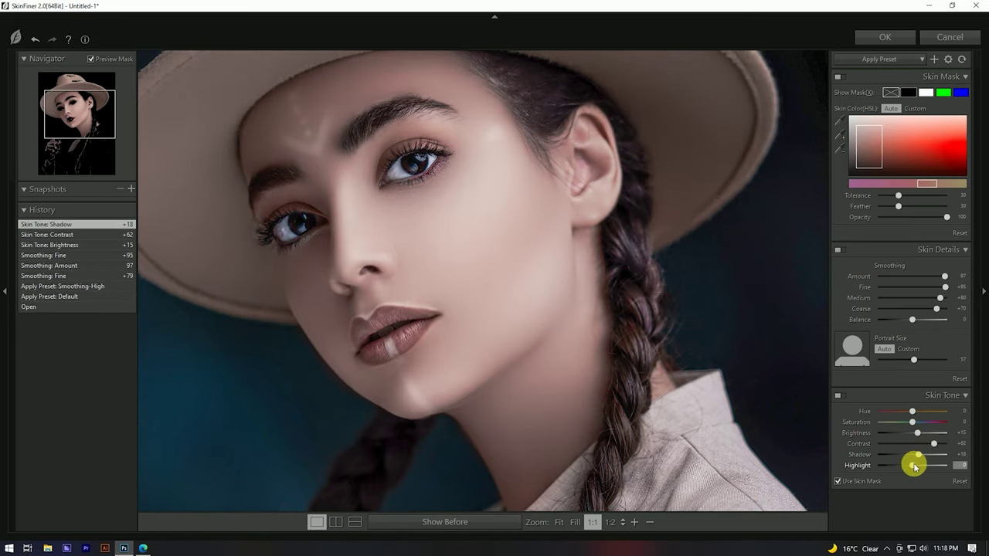
{"action": "left_click", "coordinate": [533, 216]}
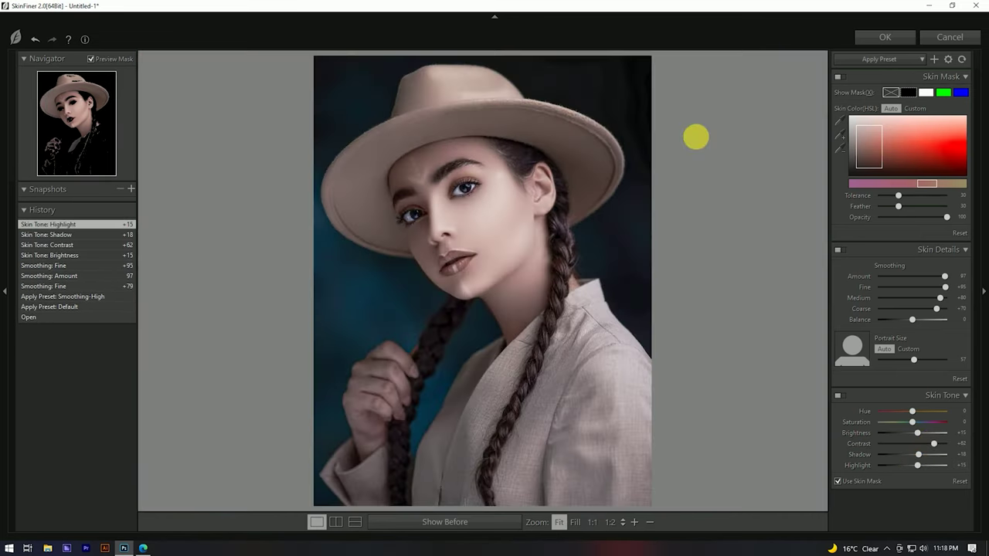
{"action": "left_click", "coordinate": [884, 37]}
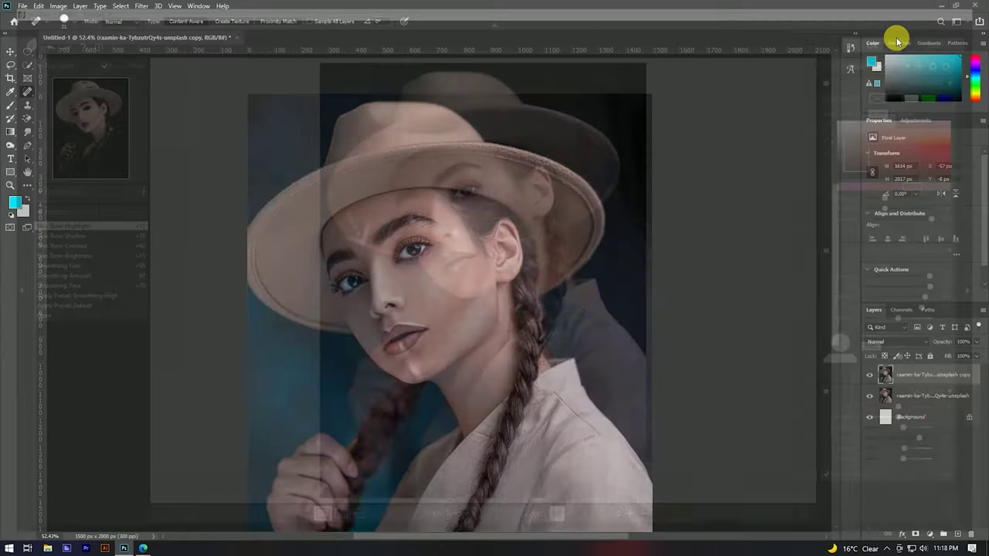
Step: Toggle the retouched copy layer's visibility to compare before and after
{"action": "scroll", "coordinate": [495, 194], "scroll_direction": "down", "scroll_amount": 2}
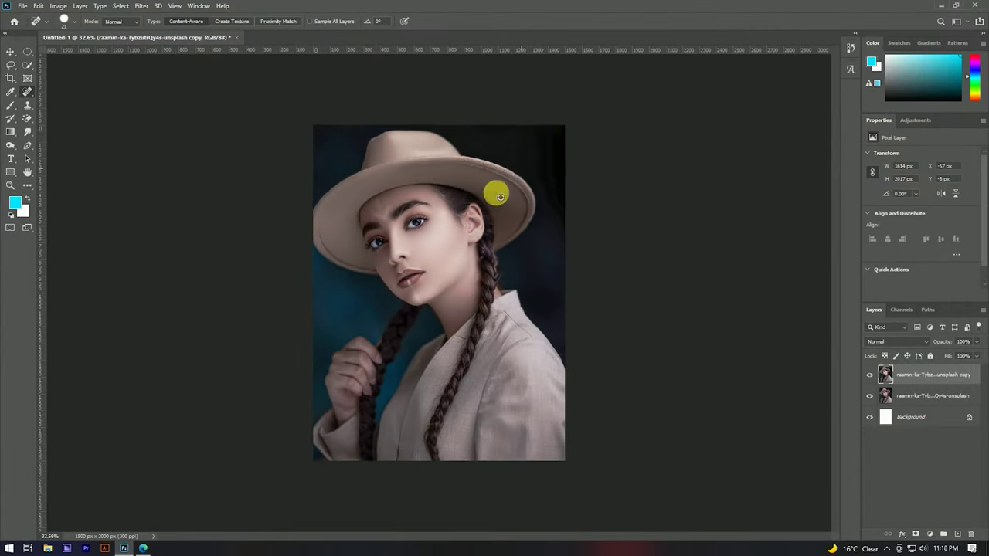
{"action": "scroll", "coordinate": [360, 210], "scroll_direction": "up", "scroll_amount": 3}
{"action": "scroll", "coordinate": [457, 209], "scroll_direction": "up", "scroll_amount": 1}
{"action": "left_click", "coordinate": [870, 375]}
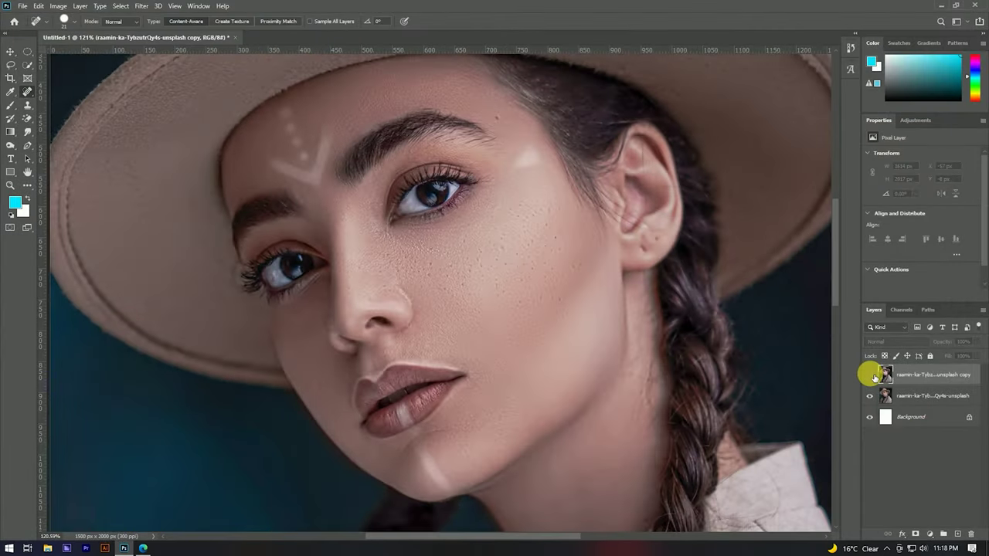
{"action": "left_click", "coordinate": [870, 376]}
{"action": "left_click", "coordinate": [871, 375]}
{"action": "left_click", "coordinate": [872, 375]}
Step: Switch to the Move tool and bring up the copy layer's context menu
{"action": "scroll", "coordinate": [514, 227], "scroll_direction": "down", "scroll_amount": 2}
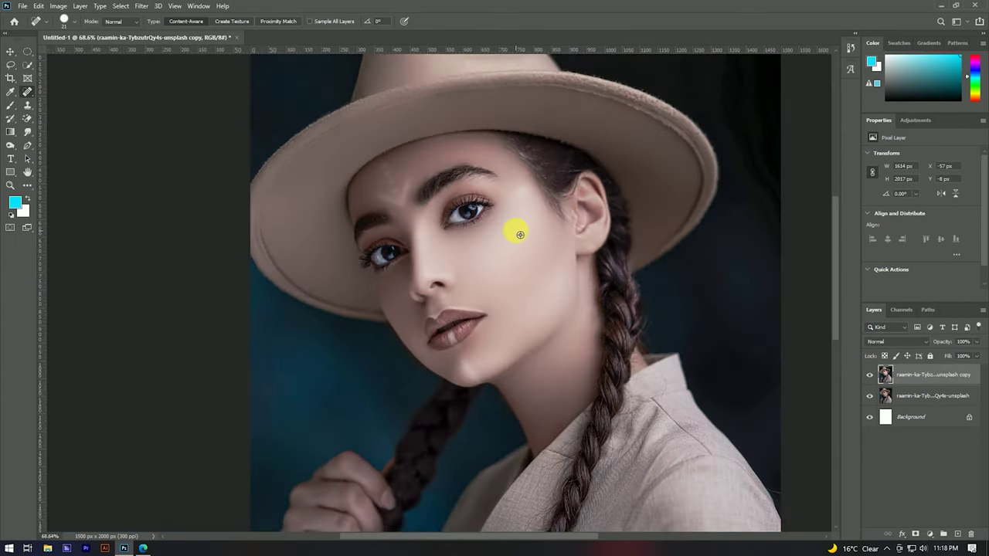
{"action": "scroll", "coordinate": [445, 199], "scroll_direction": "down", "scroll_amount": 1}
{"action": "key", "text": "v"}
{"action": "scroll", "coordinate": [423, 207], "scroll_direction": "down", "scroll_amount": 1}
{"action": "right_click", "coordinate": [941, 375]}
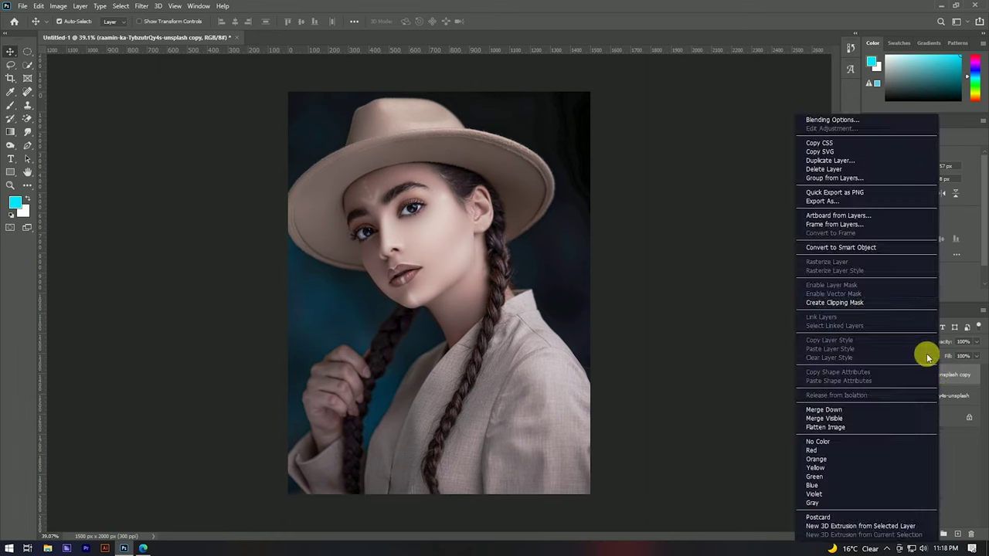
Step: Convert the retouched copy layer into a smart object
{"action": "left_click", "coordinate": [825, 248]}
{"action": "scroll", "coordinate": [456, 256], "scroll_direction": "up", "scroll_amount": 2}
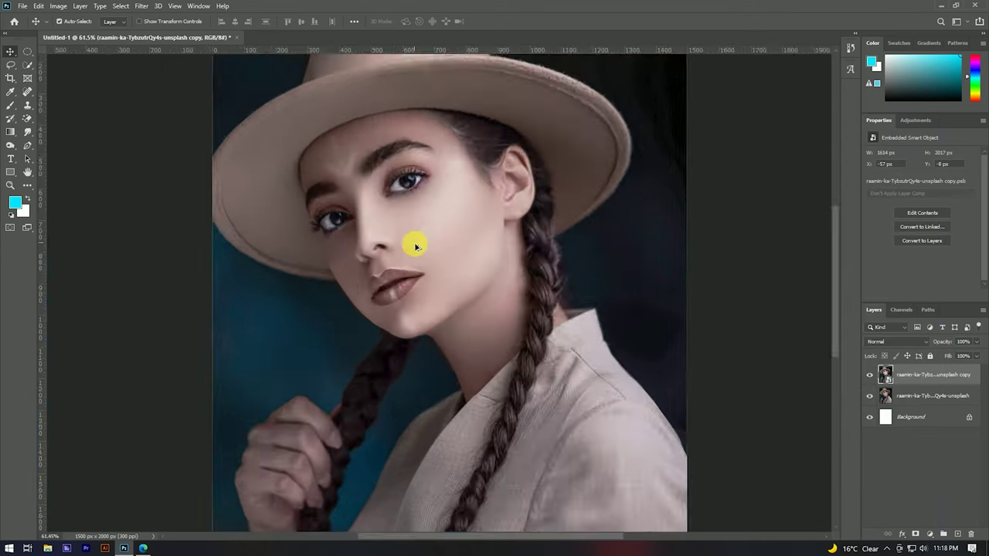
{"action": "scroll", "coordinate": [379, 286], "scroll_direction": "up", "scroll_amount": 2}
{"action": "scroll", "coordinate": [390, 294], "scroll_direction": "up", "scroll_amount": 3}
{"action": "scroll", "coordinate": [392, 284], "scroll_direction": "down", "scroll_amount": 3}
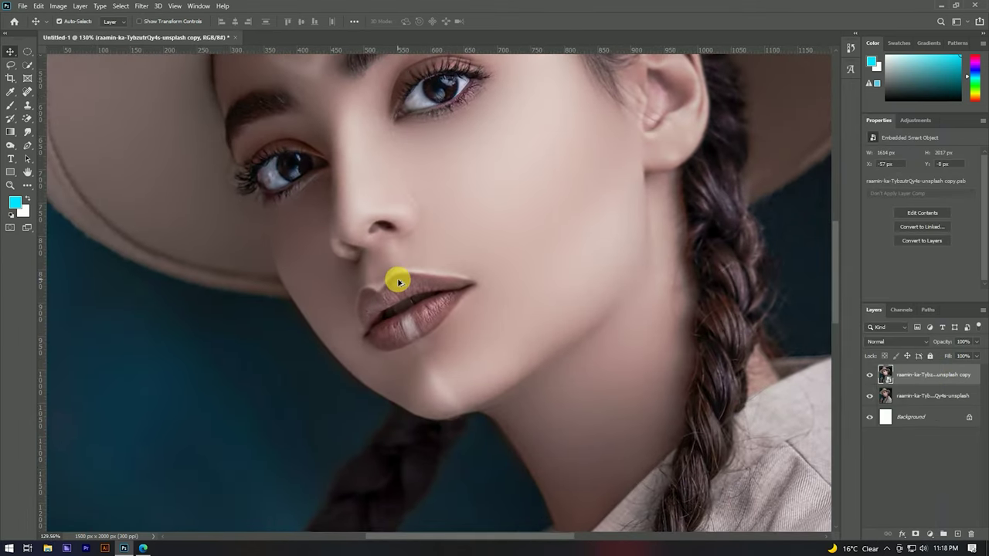
Step: Add a new empty Layer 1 above the smart object for the lip colour
{"action": "left_click", "coordinate": [958, 534]}
{"action": "scroll", "coordinate": [381, 296], "scroll_direction": "up", "scroll_amount": 3}
{"action": "scroll", "coordinate": [450, 316], "scroll_direction": "up", "scroll_amount": 1}
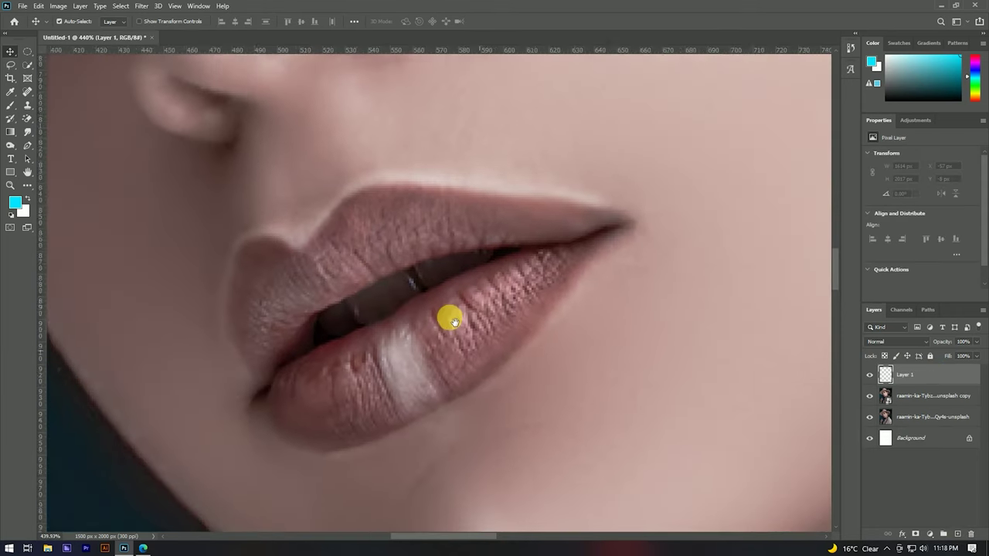
{"action": "left_click", "coordinate": [11, 65]}
{"action": "scroll", "coordinate": [340, 285], "scroll_direction": "down", "scroll_amount": 1}
{"action": "scroll", "coordinate": [309, 324], "scroll_direction": "down", "scroll_amount": 2}
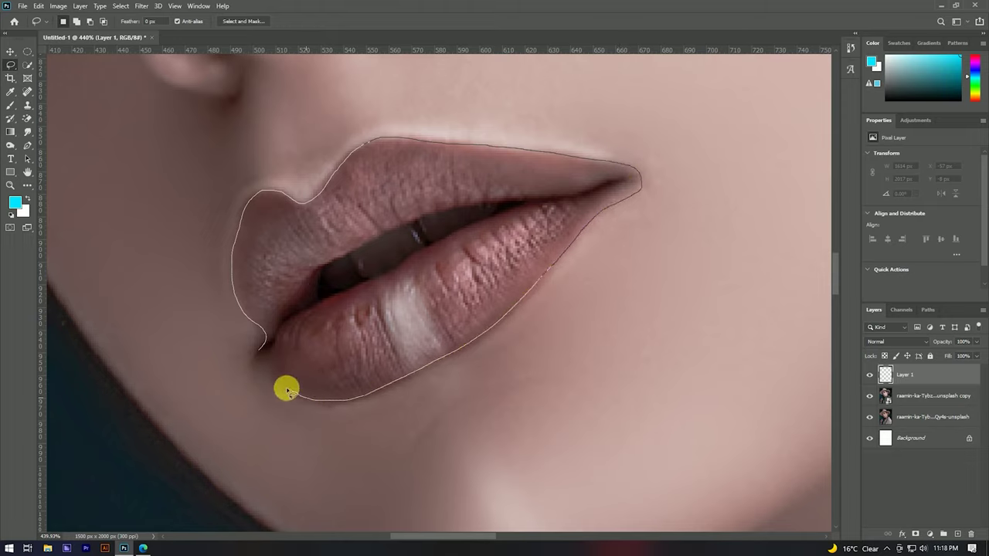
Step: Lasso both lips and subtract the mouth opening from the selection
{"action": "left_click_drag", "start_coordinate": [260, 356], "coordinate": [263, 360]}
{"action": "scroll", "coordinate": [404, 287], "scroll_direction": "down", "scroll_amount": 2}
{"action": "scroll", "coordinate": [320, 289], "scroll_direction": "up", "scroll_amount": 1}
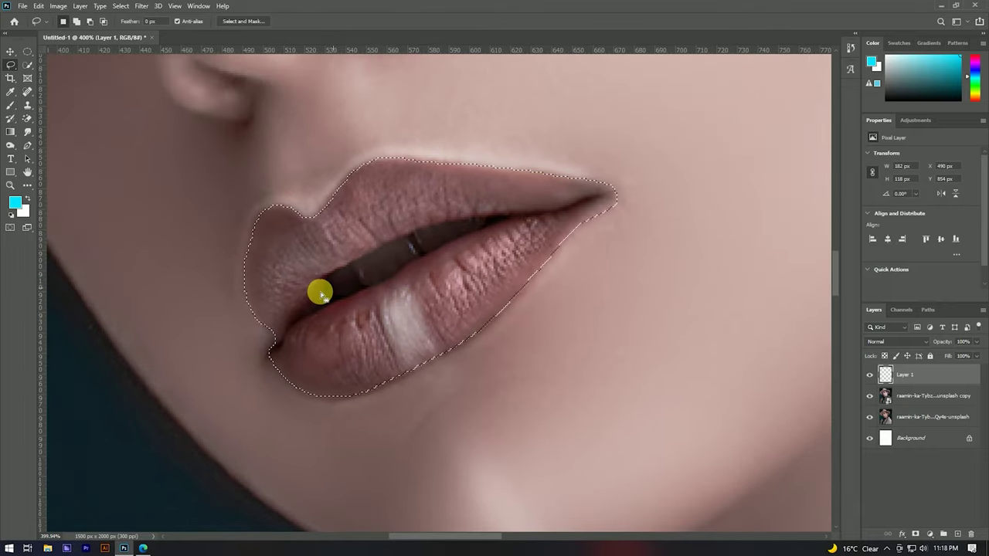
{"action": "left_click_drag", "start_coordinate": [291, 323], "coordinate": [316, 282]}
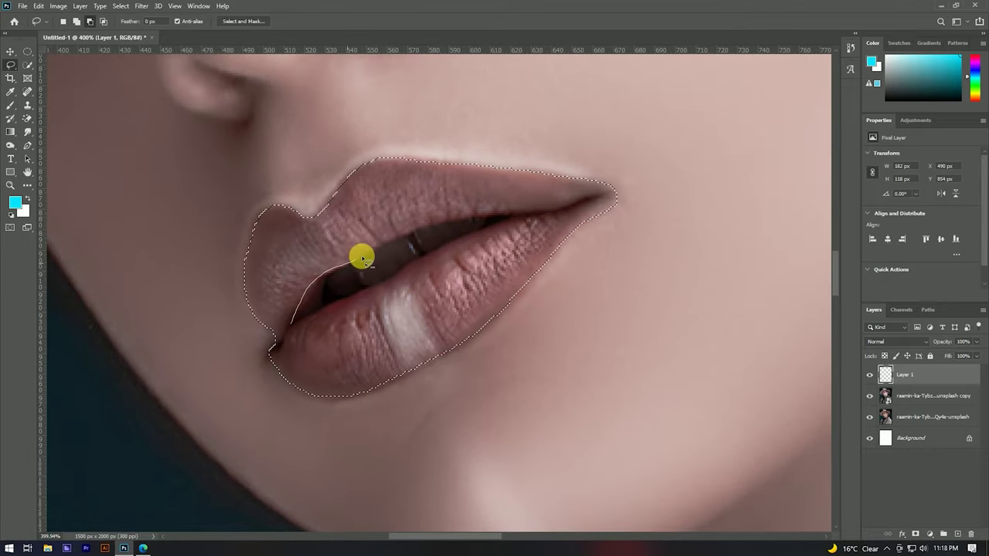
{"action": "left_click_drag", "start_coordinate": [460, 222], "coordinate": [503, 217]}
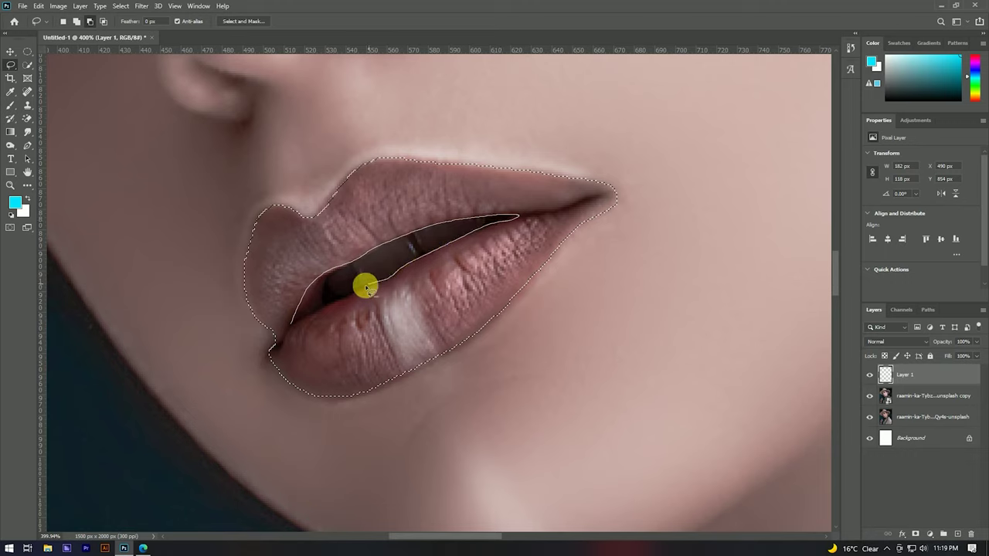
{"action": "left_click_drag", "start_coordinate": [293, 325], "coordinate": [293, 323]}
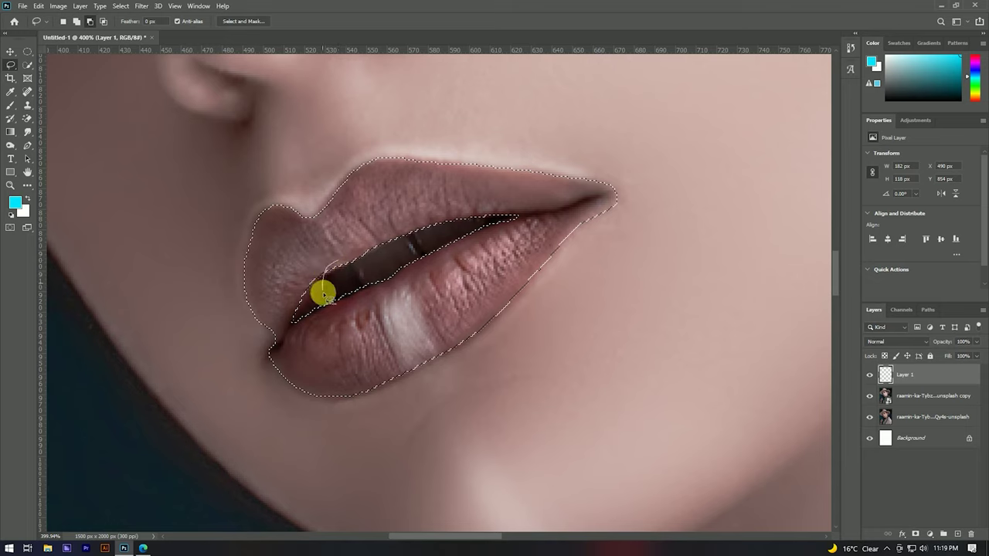
{"action": "left_click_drag", "start_coordinate": [337, 269], "coordinate": [325, 280]}
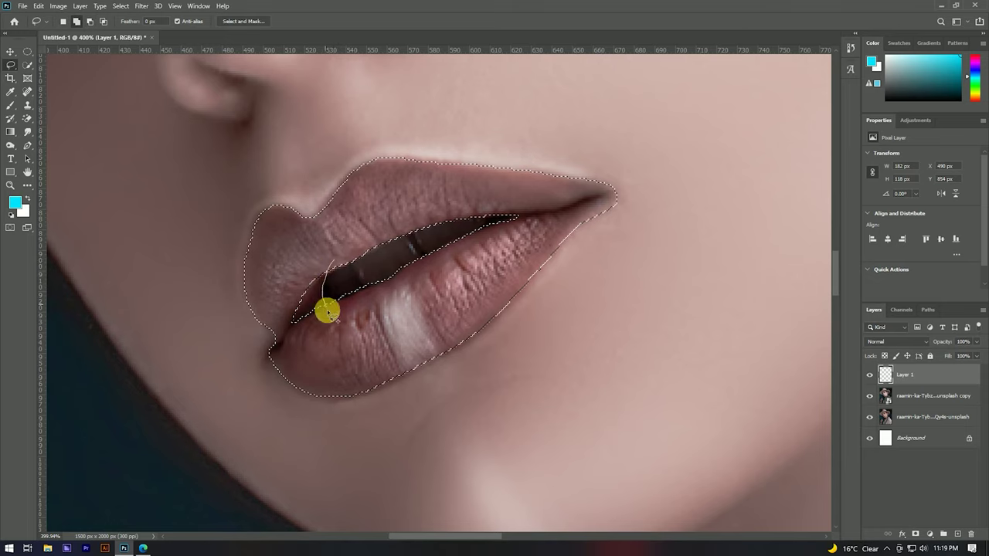
{"action": "left_click_drag", "start_coordinate": [328, 262], "coordinate": [331, 264]}
Step: Choose pink #f92058 as the foreground colour
{"action": "scroll", "coordinate": [399, 276], "scroll_direction": "down", "scroll_amount": 4}
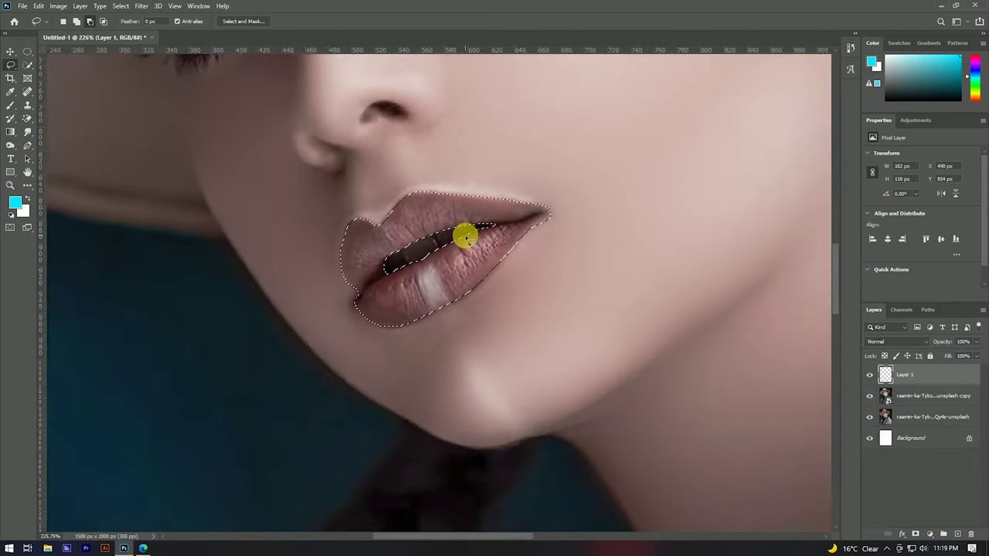
{"action": "scroll", "coordinate": [463, 232], "scroll_direction": "down", "scroll_amount": 2}
{"action": "left_click", "coordinate": [15, 202]}
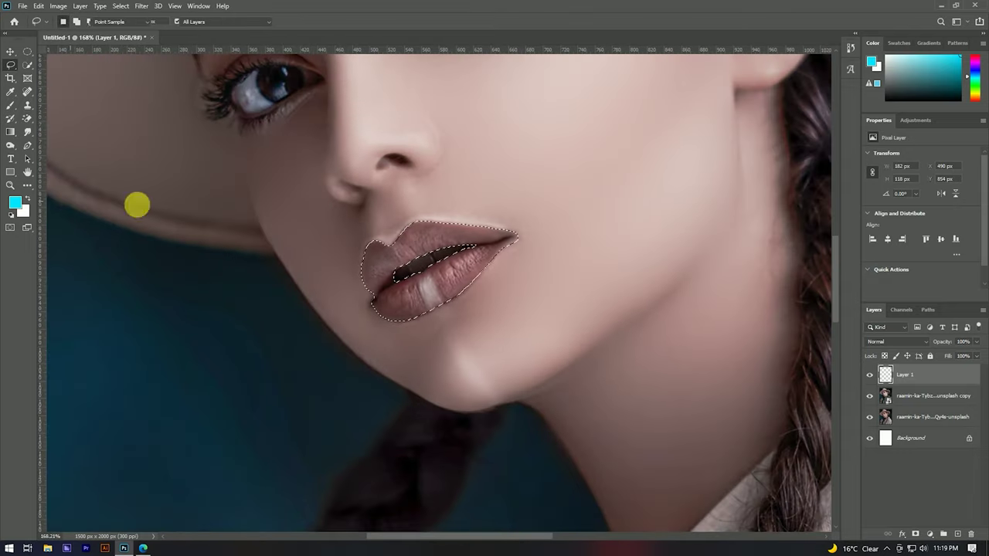
{"action": "left_click", "coordinate": [785, 200]}
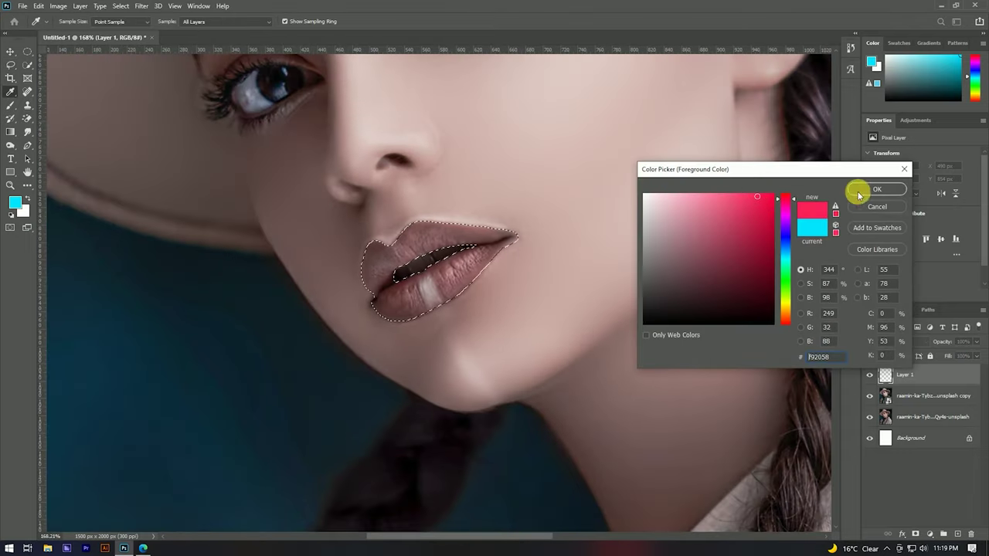
Step: Fill the lip selection on Layer 1 with the pink #f92058
{"action": "left_click", "coordinate": [866, 190]}
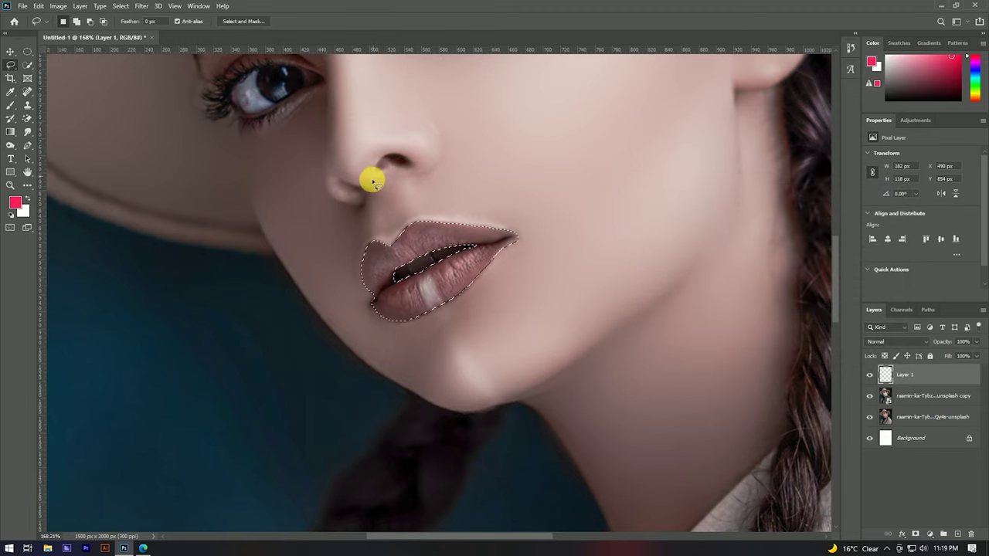
{"action": "key", "text": "alt+BackSpace"}
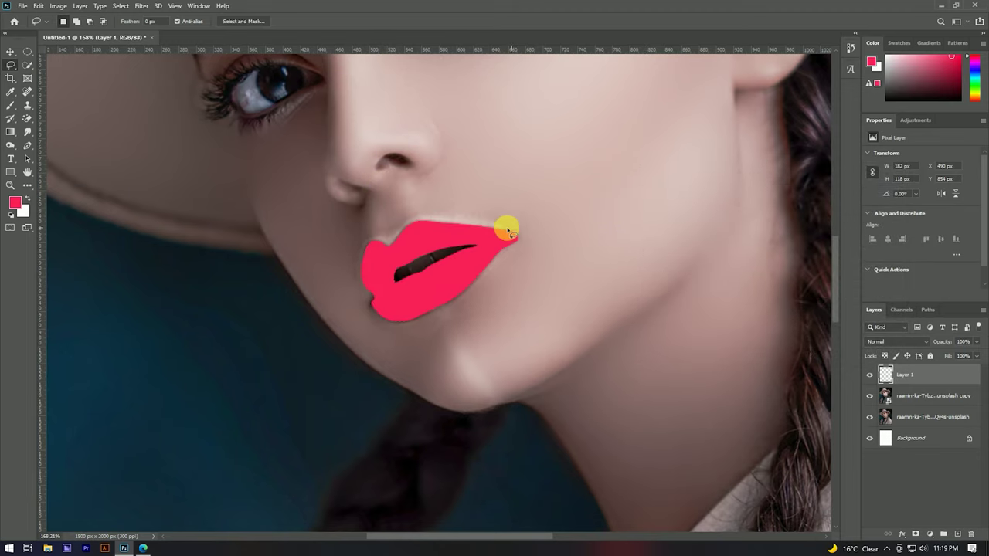
{"action": "scroll", "coordinate": [469, 245], "scroll_direction": "down", "scroll_amount": 8}
{"action": "scroll", "coordinate": [491, 212], "scroll_direction": "up", "scroll_amount": 9}
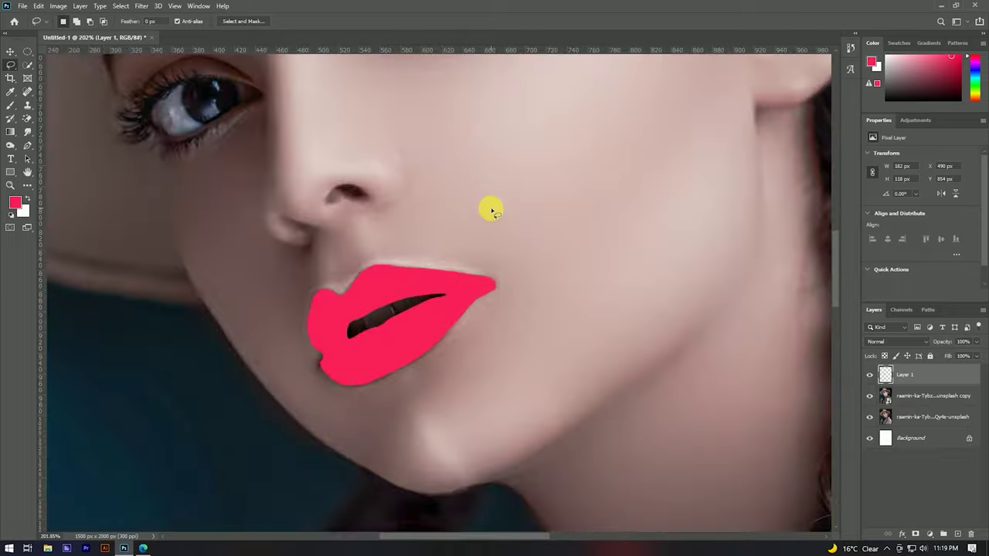
Step: Set Layer 1 to Soft Light blending and add a layer mask
{"action": "left_click", "coordinate": [896, 342]}
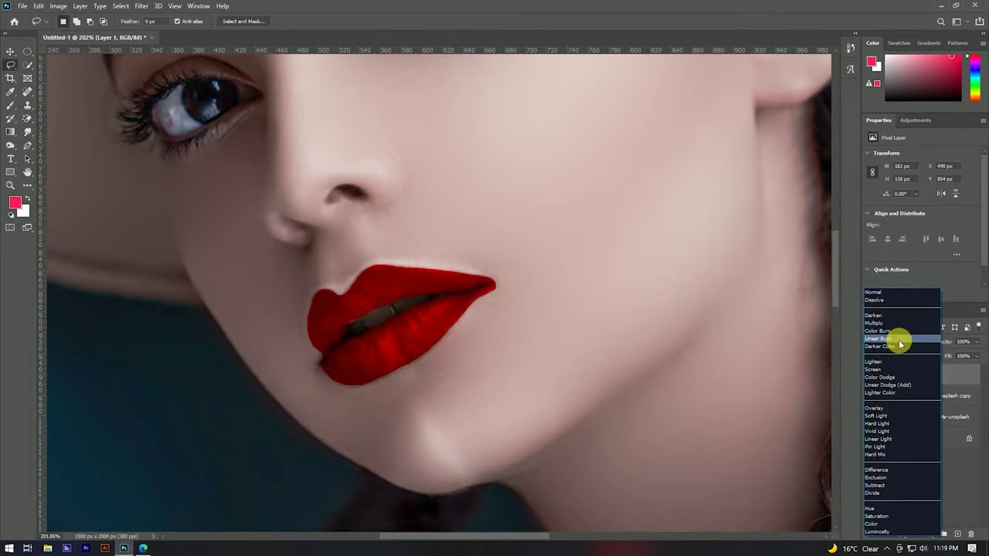
{"action": "left_click", "coordinate": [881, 417]}
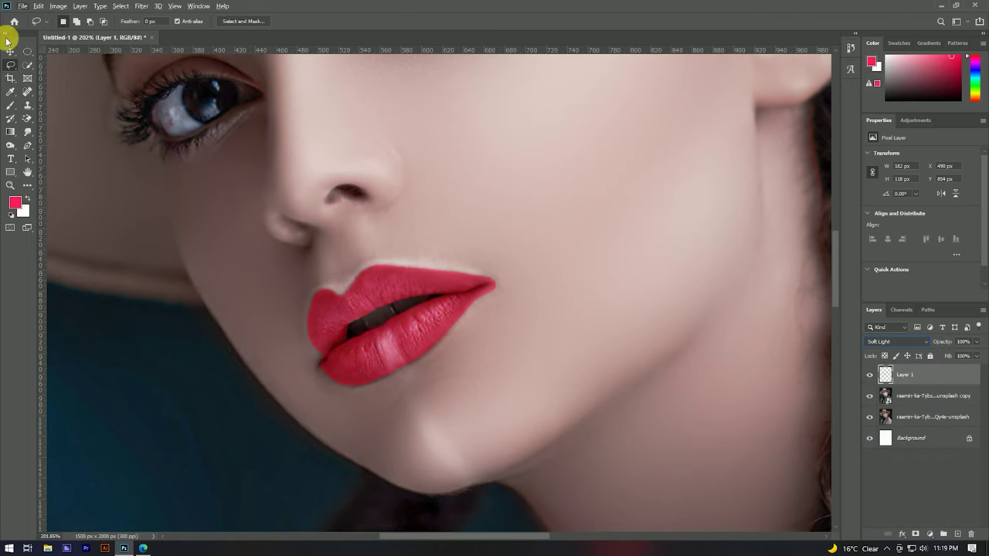
{"action": "left_click", "coordinate": [10, 51]}
{"action": "scroll", "coordinate": [470, 286], "scroll_direction": "down", "scroll_amount": 5}
{"action": "scroll", "coordinate": [479, 277], "scroll_direction": "down", "scroll_amount": 4}
{"action": "scroll", "coordinate": [479, 278], "scroll_direction": "up", "scroll_amount": 8}
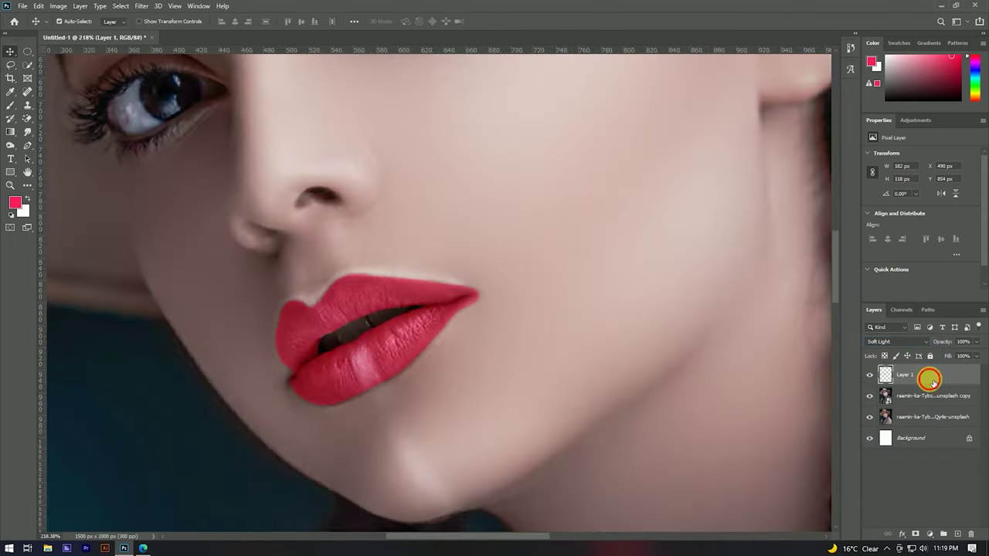
{"action": "left_click", "coordinate": [916, 534]}
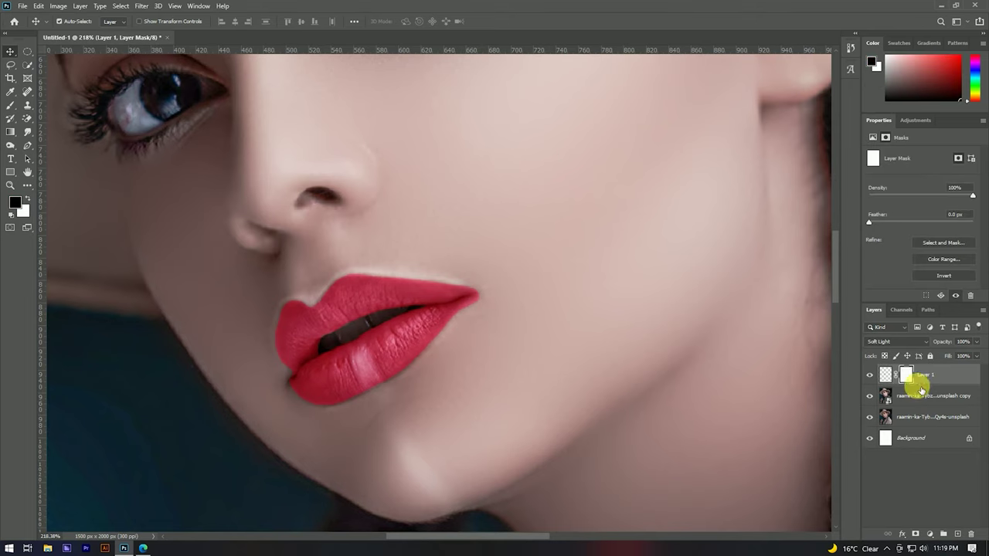
Step: Select the Brush tool and shrink it for fine lip-edge work
{"action": "scroll", "coordinate": [347, 325], "scroll_direction": "up", "scroll_amount": 1}
{"action": "scroll", "coordinate": [431, 371], "scroll_direction": "up", "scroll_amount": 3}
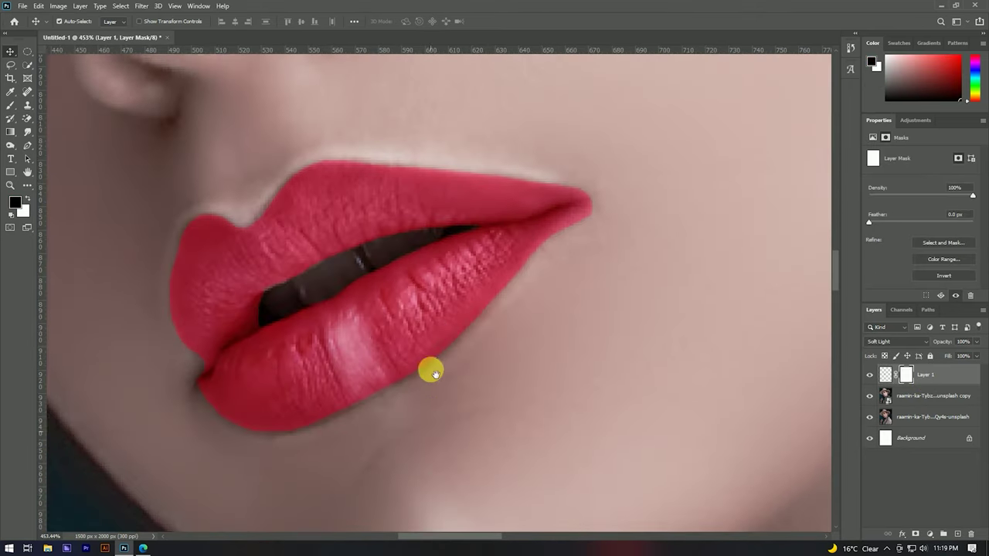
{"action": "left_click", "coordinate": [10, 106]}
{"action": "scroll", "coordinate": [459, 270], "scroll_direction": "down", "scroll_amount": 6}
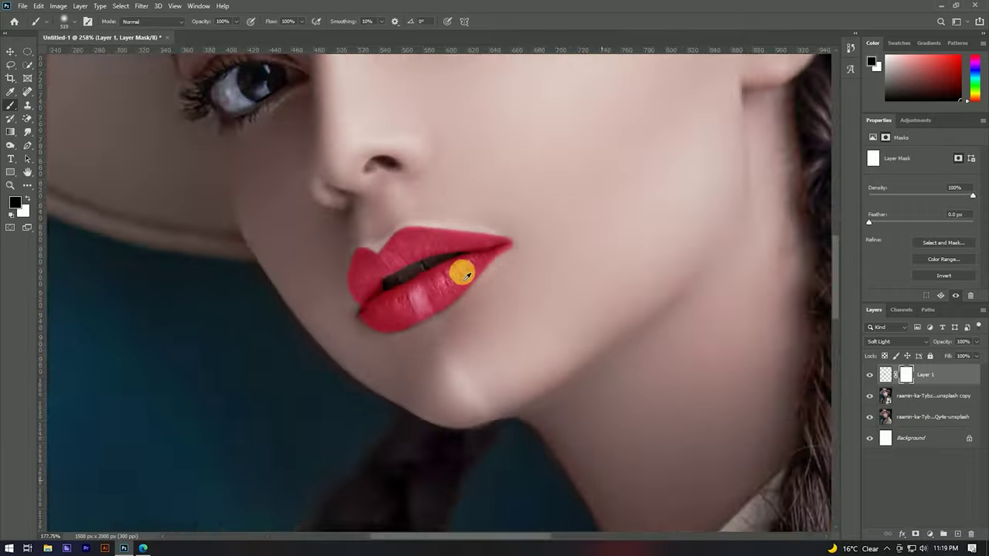
{"action": "scroll", "coordinate": [494, 249], "scroll_direction": "up", "scroll_amount": 4}
{"action": "scroll", "coordinate": [486, 228], "scroll_direction": "up", "scroll_amount": 2}
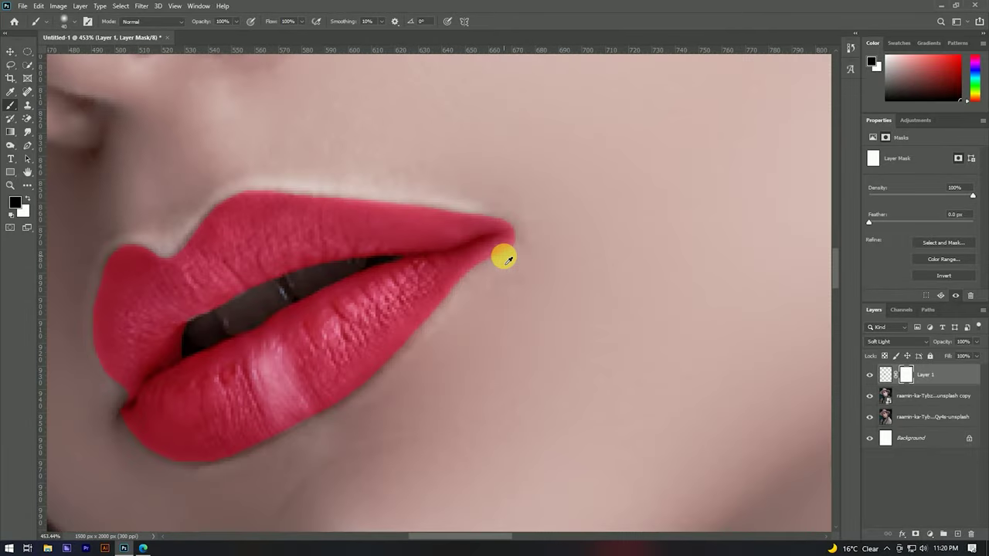
{"action": "left_click_drag", "start_coordinate": [508, 260], "coordinate": [478, 259]}
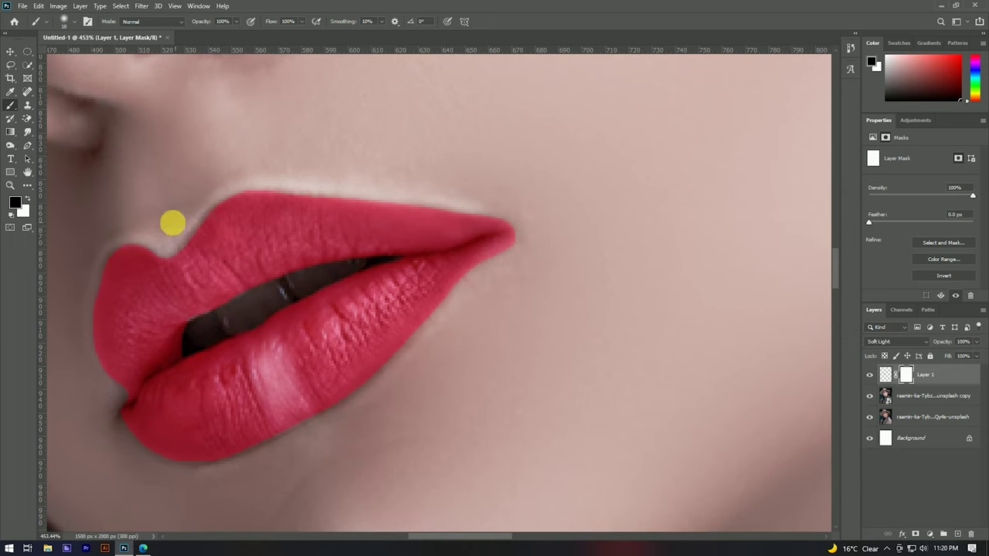
{"action": "scroll", "coordinate": [183, 221], "scroll_direction": "up", "scroll_amount": 2}
{"action": "scroll", "coordinate": [154, 231], "scroll_direction": "down", "scroll_amount": 1}
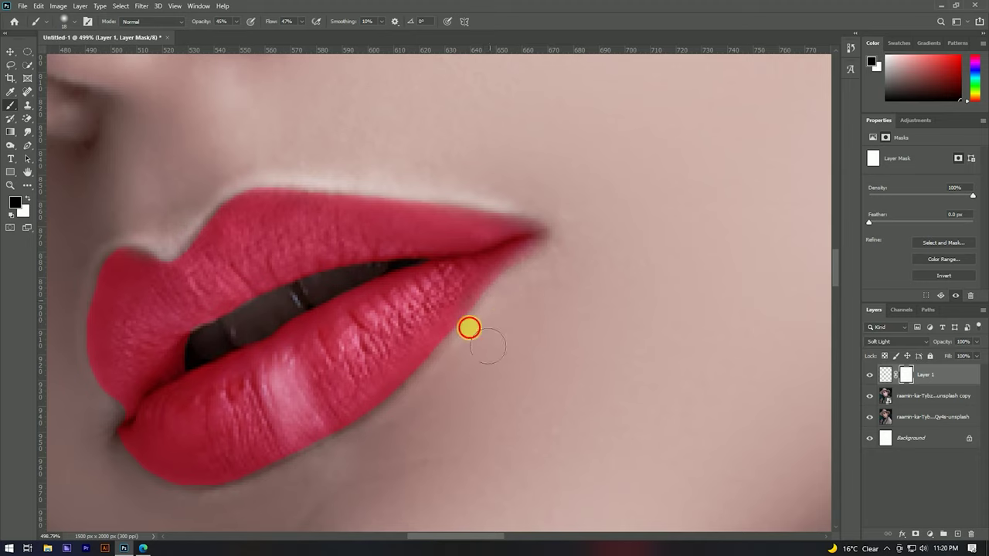
{"action": "scroll", "coordinate": [506, 286], "scroll_direction": "down", "scroll_amount": 3}
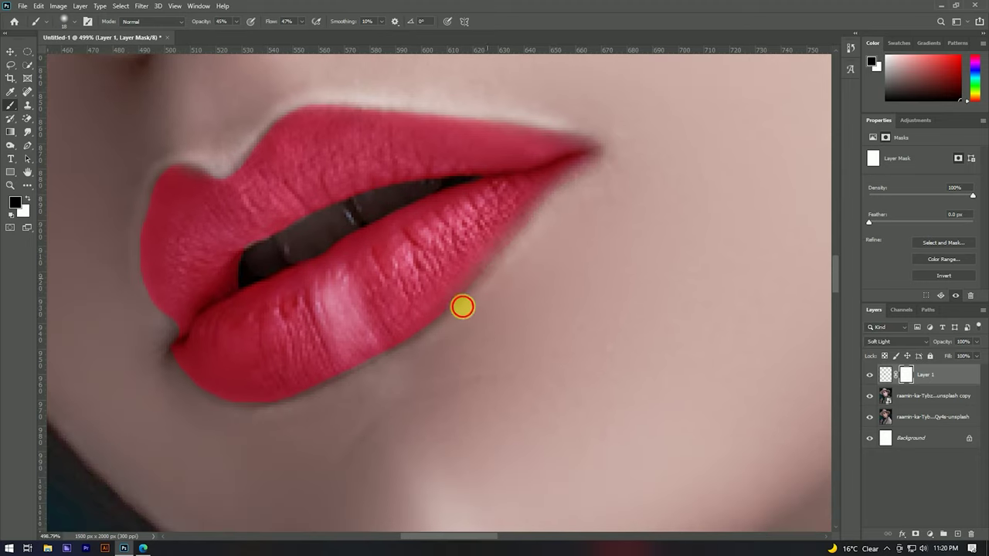
Step: Paint black on the mask to remove red spill along the lip edges and corners
{"action": "left_click", "coordinate": [457, 312]}
{"action": "left_click", "coordinate": [356, 385]}
{"action": "mouse_move", "coordinate": [368, 391]}
{"action": "left_mouse_down"}
{"action": "mouse_move", "coordinate": [229, 427]}
{"action": "mouse_move", "coordinate": [177, 386]}
{"action": "mouse_move", "coordinate": [254, 434]}
{"action": "mouse_move", "coordinate": [209, 419]}
{"action": "mouse_move", "coordinate": [359, 417]}
{"action": "mouse_move", "coordinate": [274, 428]}
{"action": "mouse_move", "coordinate": [353, 415]}
{"action": "mouse_move", "coordinate": [185, 379]}
{"action": "mouse_move", "coordinate": [162, 326]}
{"action": "mouse_move", "coordinate": [192, 364]}
{"action": "mouse_move", "coordinate": [181, 368]}
{"action": "mouse_move", "coordinate": [153, 246]}
{"action": "mouse_move", "coordinate": [137, 283]}
{"action": "mouse_move", "coordinate": [137, 227]}
{"action": "mouse_move", "coordinate": [155, 353]}
{"action": "mouse_move", "coordinate": [140, 291]}
{"action": "mouse_move", "coordinate": [193, 152]}
{"action": "mouse_move", "coordinate": [211, 169]}
{"action": "mouse_move", "coordinate": [139, 201]}
{"action": "mouse_move", "coordinate": [193, 172]}
{"action": "mouse_move", "coordinate": [148, 175]}
{"action": "mouse_move", "coordinate": [271, 142]}
{"action": "mouse_move", "coordinate": [232, 153]}
{"action": "left_mouse_up"}
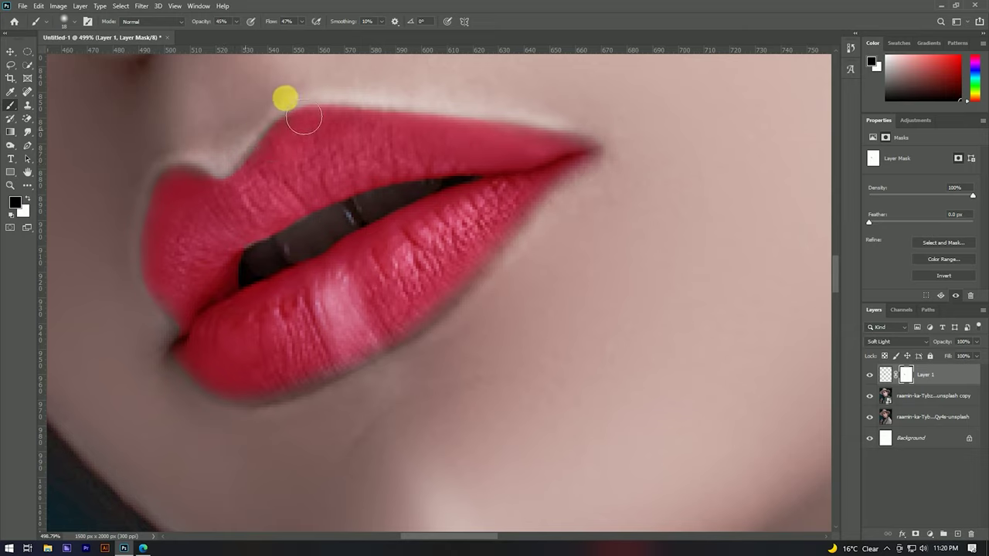
{"action": "mouse_move", "coordinate": [623, 151]}
{"action": "left_mouse_down"}
{"action": "mouse_move", "coordinate": [508, 301]}
{"action": "mouse_move", "coordinate": [425, 361]}
{"action": "left_mouse_up"}
{"action": "scroll", "coordinate": [309, 415], "scroll_direction": "down", "scroll_amount": 3}
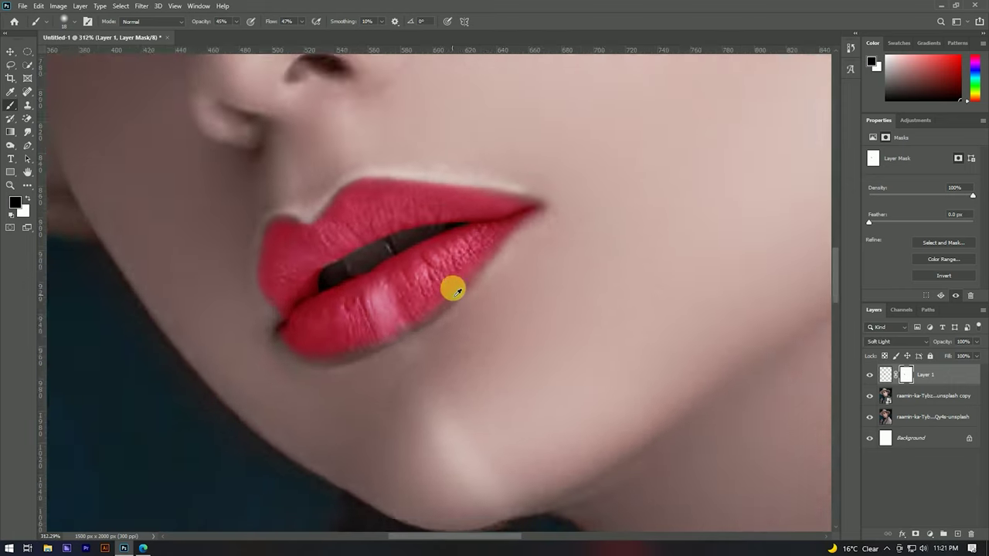
{"action": "scroll", "coordinate": [467, 305], "scroll_direction": "up", "scroll_amount": 3}
Step: Restore the red along the lower lip edge, then swap colours back
{"action": "key", "text": "x"}
{"action": "left_click_drag", "start_coordinate": [316, 385], "coordinate": [443, 327]}
{"action": "left_click_drag", "start_coordinate": [249, 413], "coordinate": [395, 366]}
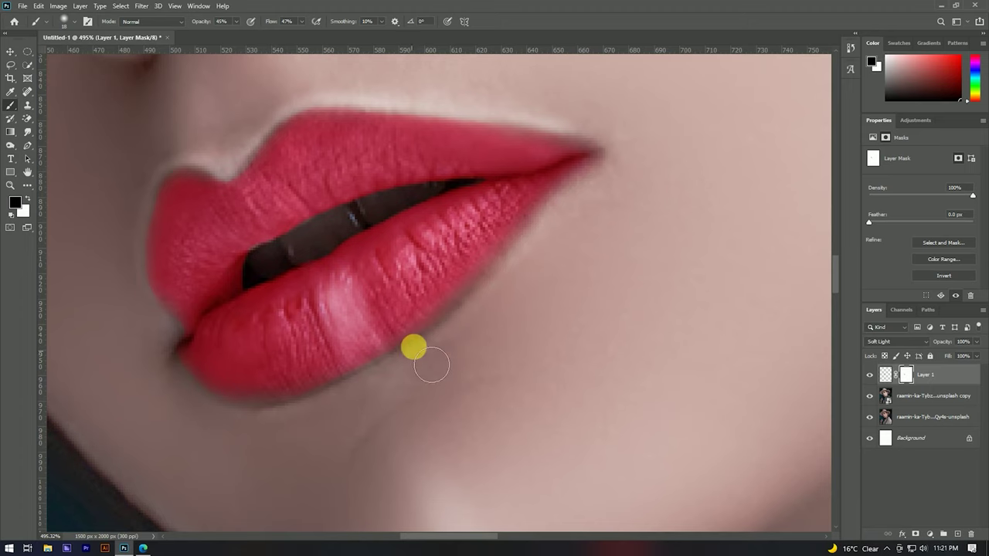
{"action": "key", "text": "x"}
{"action": "scroll", "coordinate": [540, 262], "scroll_direction": "down", "scroll_amount": 5}
{"action": "scroll", "coordinate": [541, 264], "scroll_direction": "down", "scroll_amount": 4}
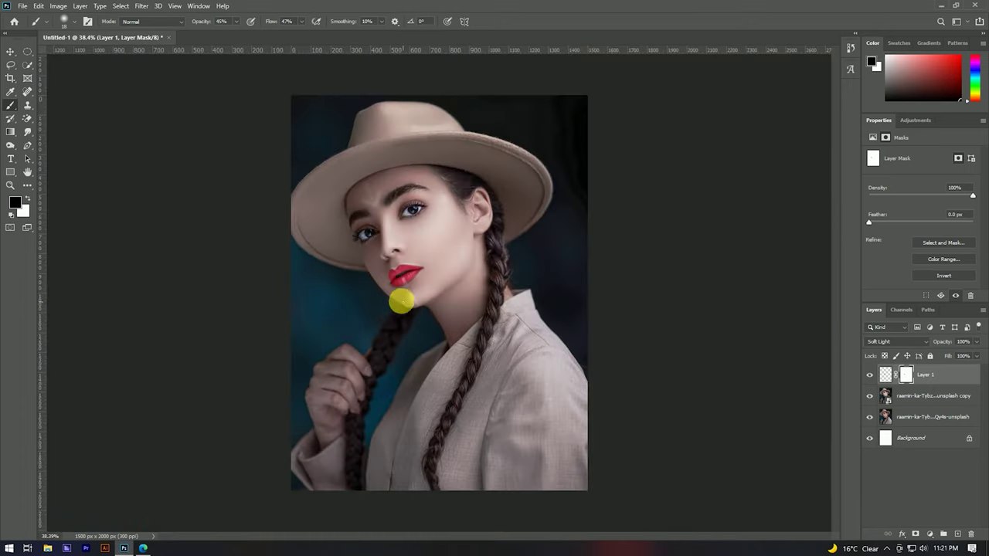
{"action": "scroll", "coordinate": [404, 305], "scroll_direction": "up", "scroll_amount": 3}
{"action": "scroll", "coordinate": [441, 258], "scroll_direction": "down", "scroll_amount": 3}
{"action": "scroll", "coordinate": [387, 254], "scroll_direction": "up", "scroll_amount": 3}
{"action": "key", "text": "v"}
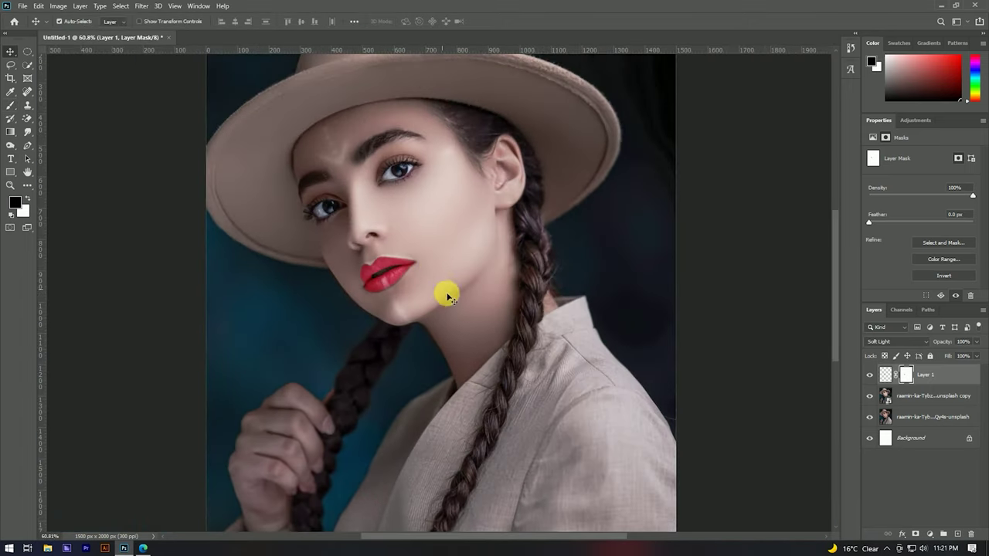
{"action": "scroll", "coordinate": [415, 195], "scroll_direction": "up", "scroll_amount": 2}
{"action": "scroll", "coordinate": [360, 126], "scroll_direction": "up", "scroll_amount": 1}
{"action": "scroll", "coordinate": [316, 221], "scroll_direction": "up", "scroll_amount": 2}
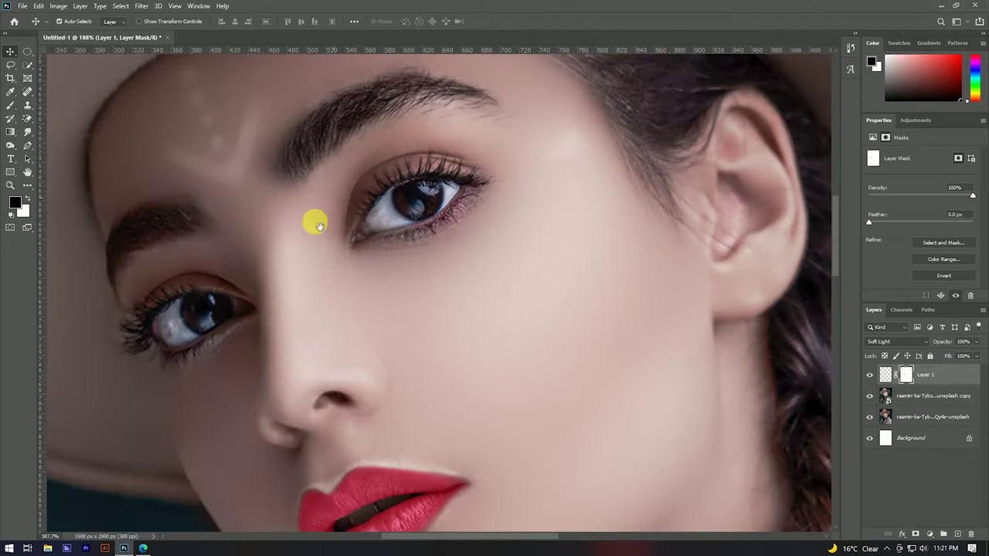
{"action": "scroll", "coordinate": [348, 188], "scroll_direction": "down", "scroll_amount": 1}
{"action": "scroll", "coordinate": [347, 258], "scroll_direction": "down", "scroll_amount": 4}
{"action": "scroll", "coordinate": [453, 188], "scroll_direction": "up", "scroll_amount": 5}
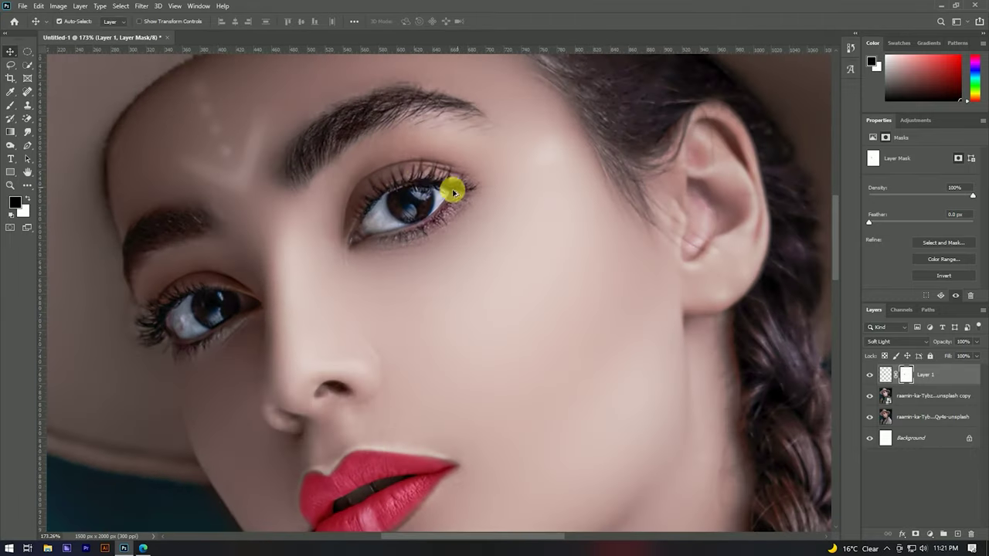
{"action": "scroll", "coordinate": [432, 294], "scroll_direction": "up", "scroll_amount": 1}
{"action": "scroll", "coordinate": [429, 255], "scroll_direction": "up", "scroll_amount": 4}
{"action": "scroll", "coordinate": [412, 265], "scroll_direction": "down", "scroll_amount": 1}
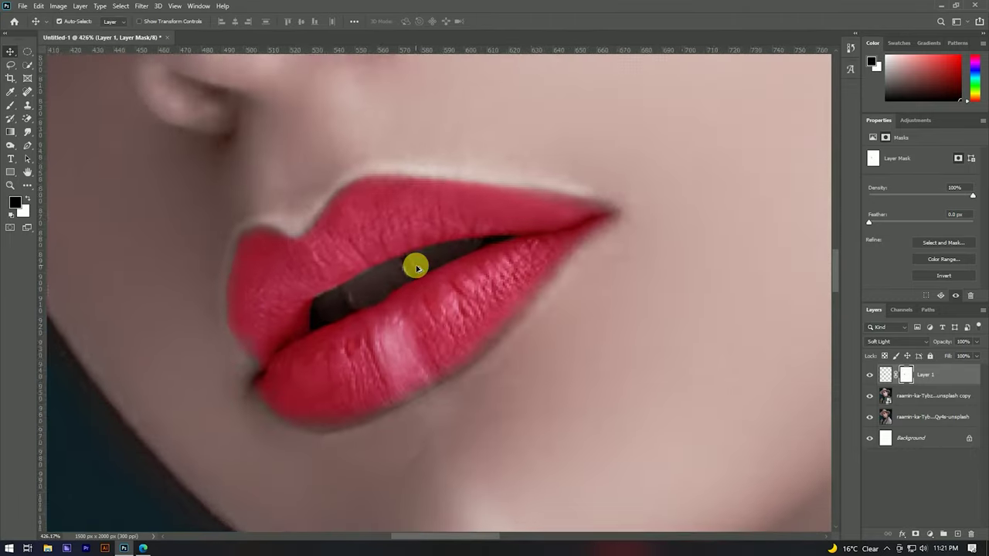
{"action": "left_click", "coordinate": [11, 67]}
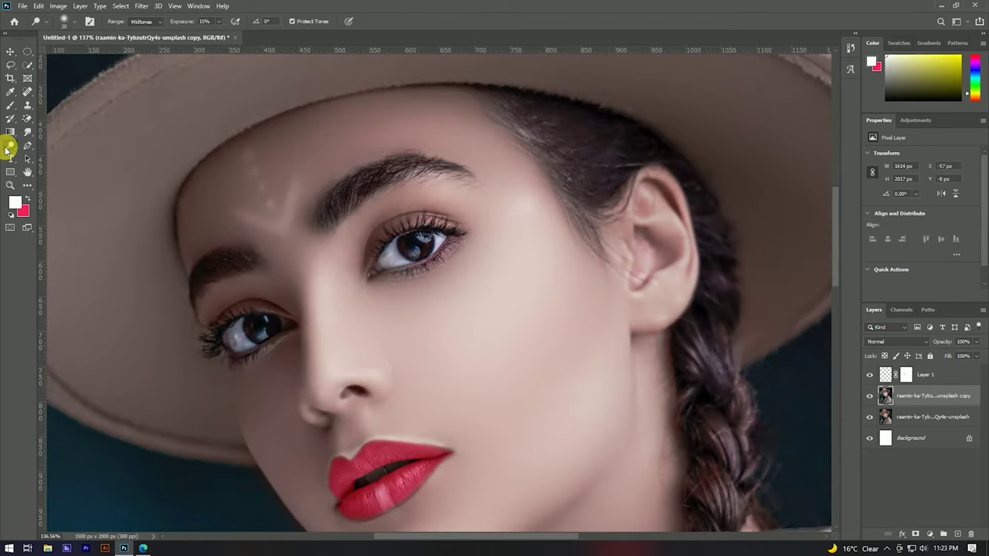
Step: Darken the eyebrow with the Burn tool at 13% exposure
{"action": "right_click", "coordinate": [8, 148]}
{"action": "left_click", "coordinate": [46, 155]}
{"action": "scroll", "coordinate": [379, 209], "scroll_direction": "up", "scroll_amount": 3}
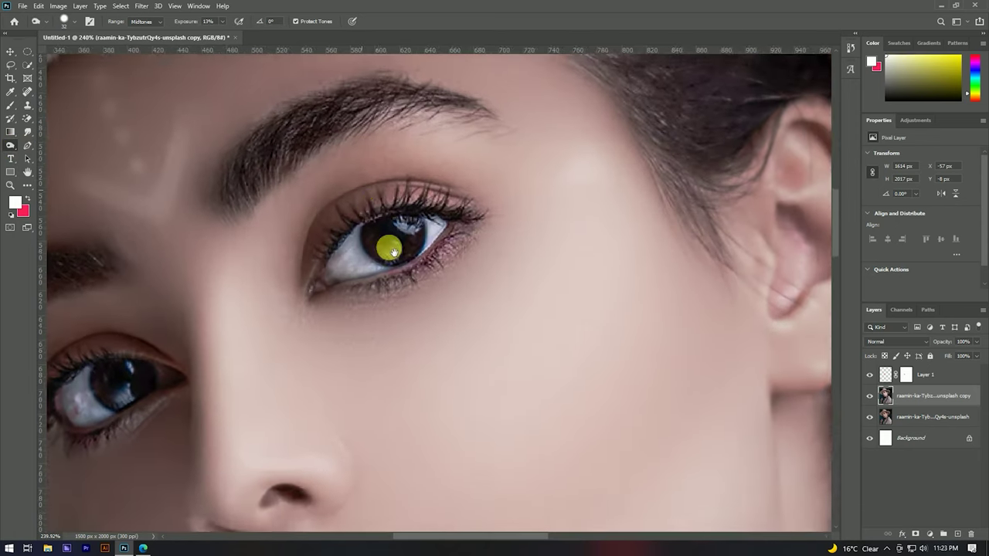
{"action": "scroll", "coordinate": [287, 250], "scroll_direction": "up", "scroll_amount": 2}
{"action": "left_click_drag", "start_coordinate": [352, 186], "coordinate": [499, 172]}
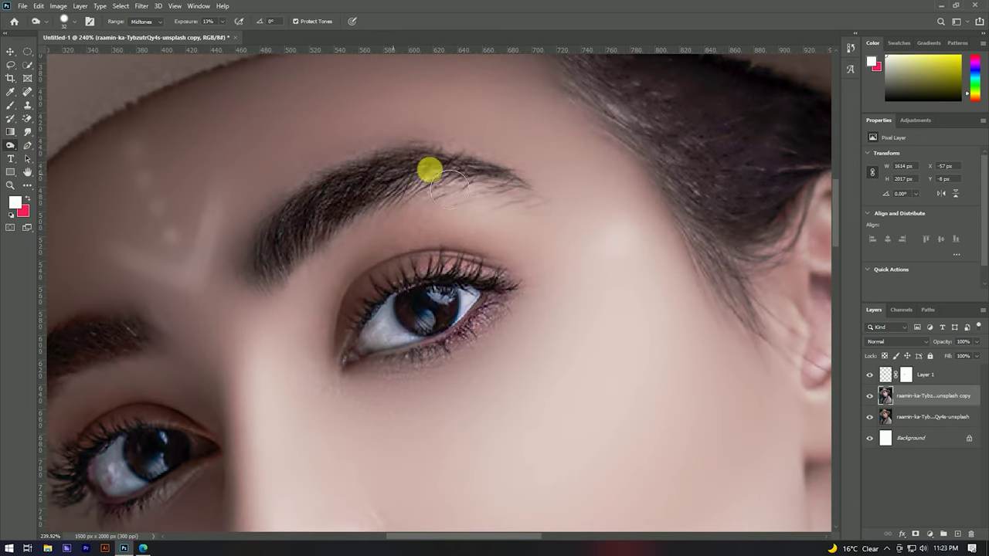
{"action": "scroll", "coordinate": [499, 173], "scroll_direction": "down", "scroll_amount": 3}
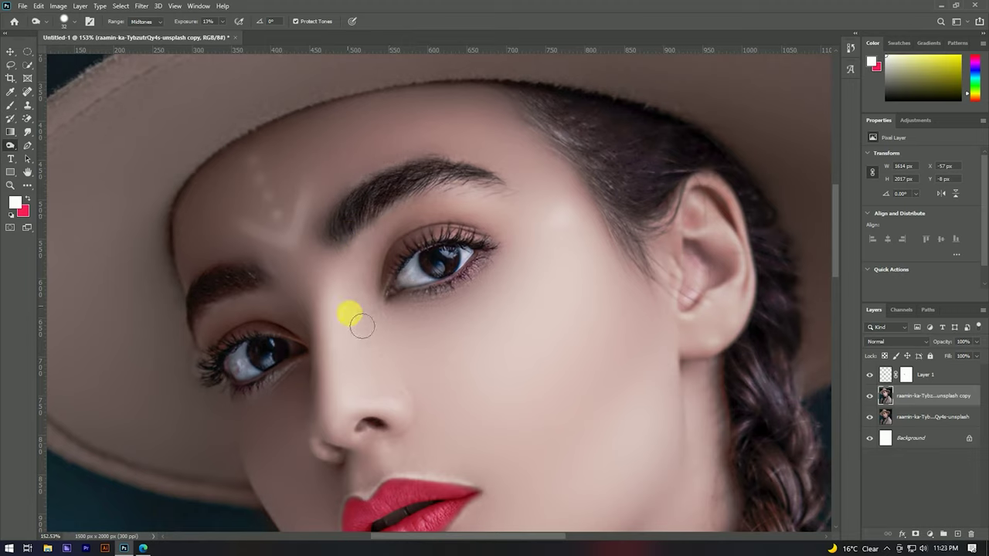
Step: Reset painting colours to default black and white, then zoom around to inspect the result
{"action": "key", "text": "d"}
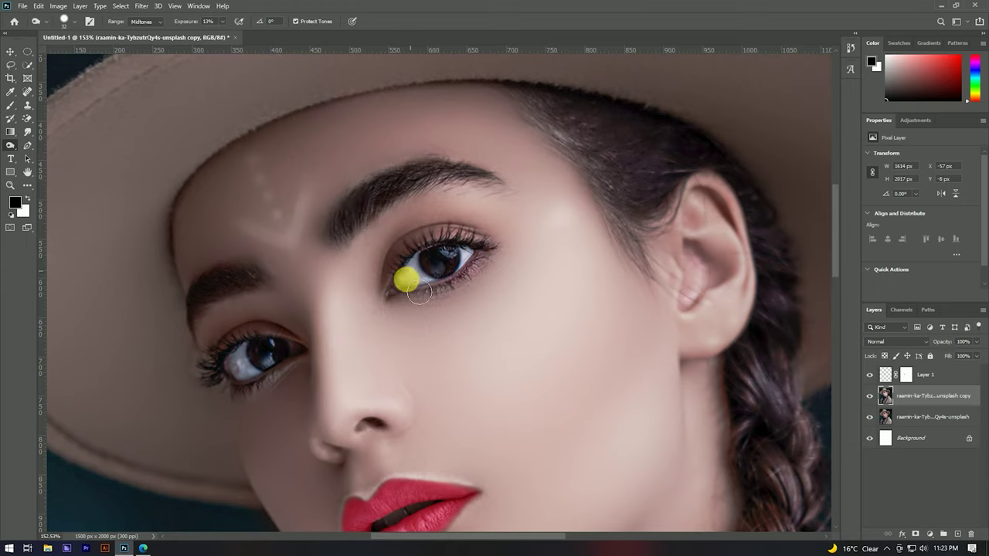
{"action": "scroll", "coordinate": [486, 224], "scroll_direction": "down", "scroll_amount": 4}
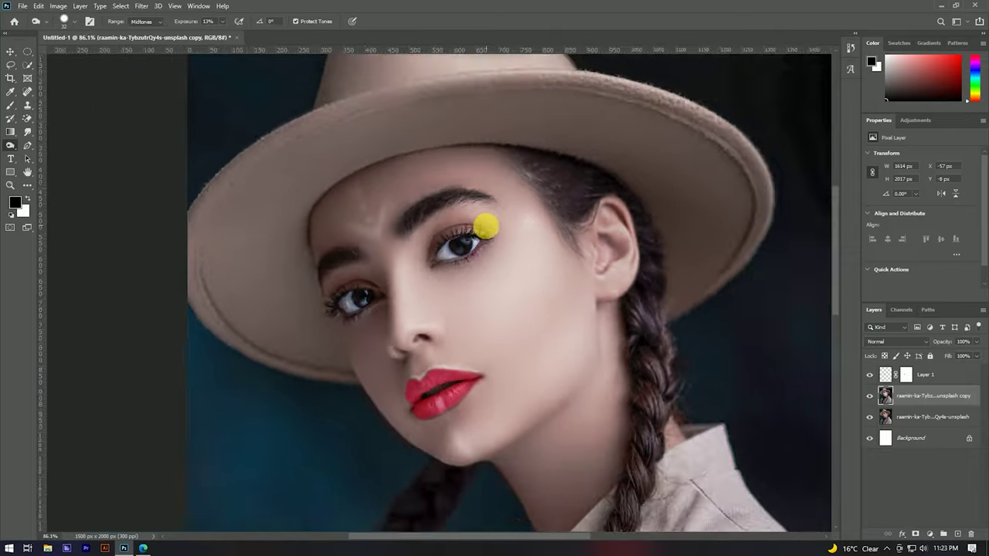
{"action": "scroll", "coordinate": [488, 226], "scroll_direction": "down", "scroll_amount": 3}
{"action": "scroll", "coordinate": [386, 246], "scroll_direction": "up", "scroll_amount": 3}
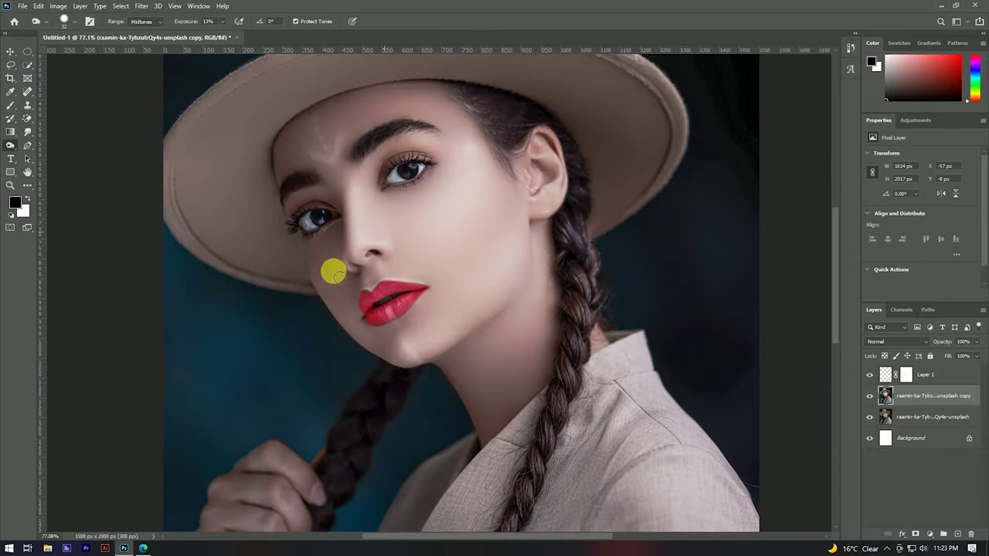
{"action": "scroll", "coordinate": [415, 271], "scroll_direction": "up", "scroll_amount": 4}
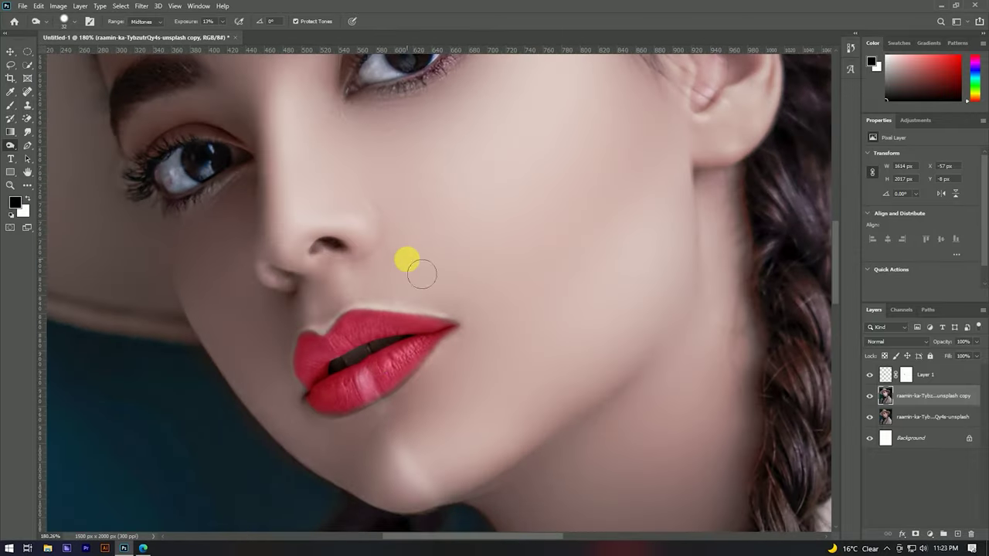
{"action": "scroll", "coordinate": [394, 278], "scroll_direction": "down", "scroll_amount": 1}
{"action": "scroll", "coordinate": [396, 315], "scroll_direction": "up", "scroll_amount": 4}
{"action": "scroll", "coordinate": [397, 313], "scroll_direction": "down", "scroll_amount": 2}
{"action": "scroll", "coordinate": [384, 337], "scroll_direction": "down", "scroll_amount": 3}
{"action": "scroll", "coordinate": [391, 333], "scroll_direction": "down", "scroll_amount": 2}
{"action": "scroll", "coordinate": [424, 320], "scroll_direction": "down", "scroll_amount": 1}
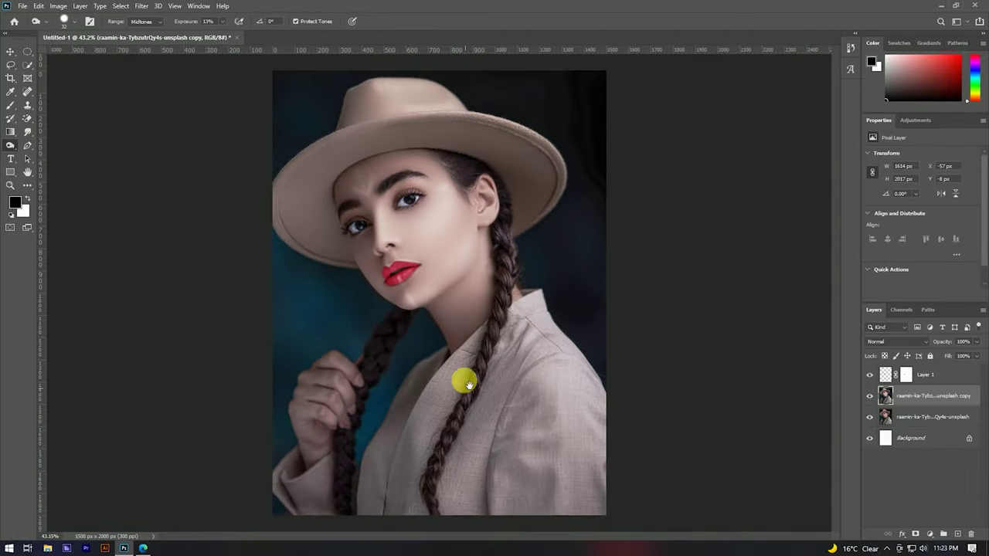
{"action": "scroll", "coordinate": [459, 251], "scroll_direction": "down", "scroll_amount": 1}
{"action": "scroll", "coordinate": [468, 230], "scroll_direction": "up", "scroll_amount": 2}
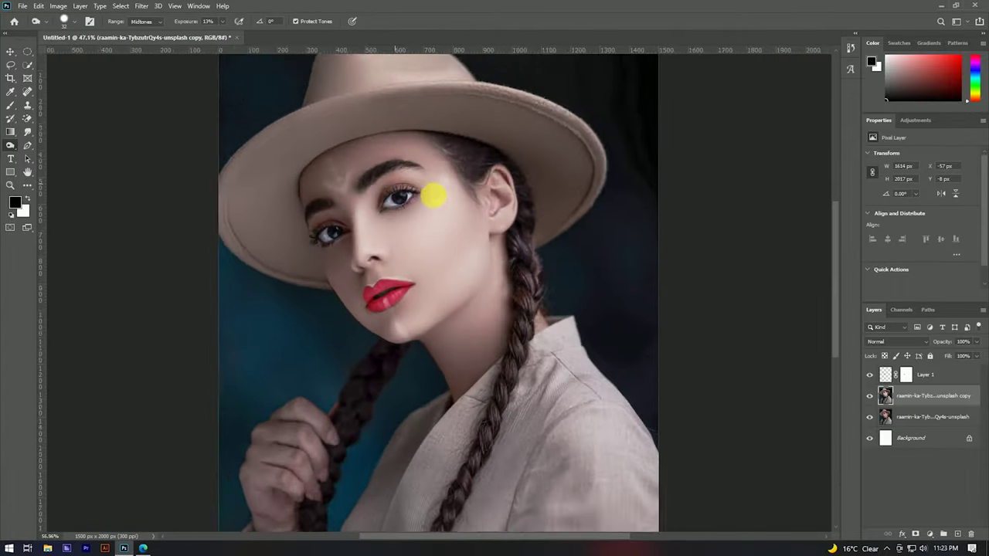
{"action": "scroll", "coordinate": [461, 193], "scroll_direction": "up", "scroll_amount": 1}
{"action": "scroll", "coordinate": [404, 183], "scroll_direction": "up", "scroll_amount": 1}
{"action": "scroll", "coordinate": [406, 183], "scroll_direction": "up", "scroll_amount": 2}
{"action": "scroll", "coordinate": [419, 205], "scroll_direction": "down", "scroll_amount": 2}
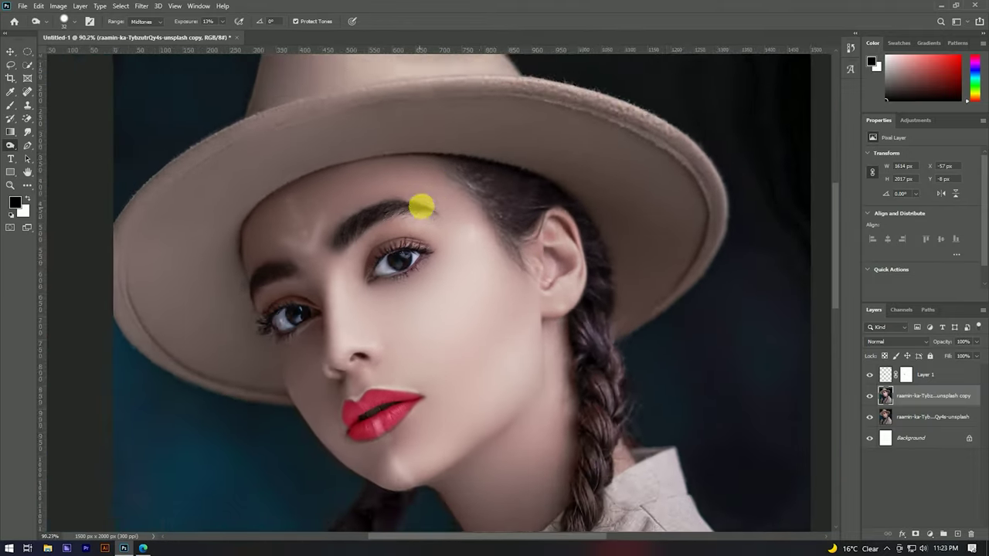
{"action": "scroll", "coordinate": [471, 183], "scroll_direction": "down", "scroll_amount": 1}
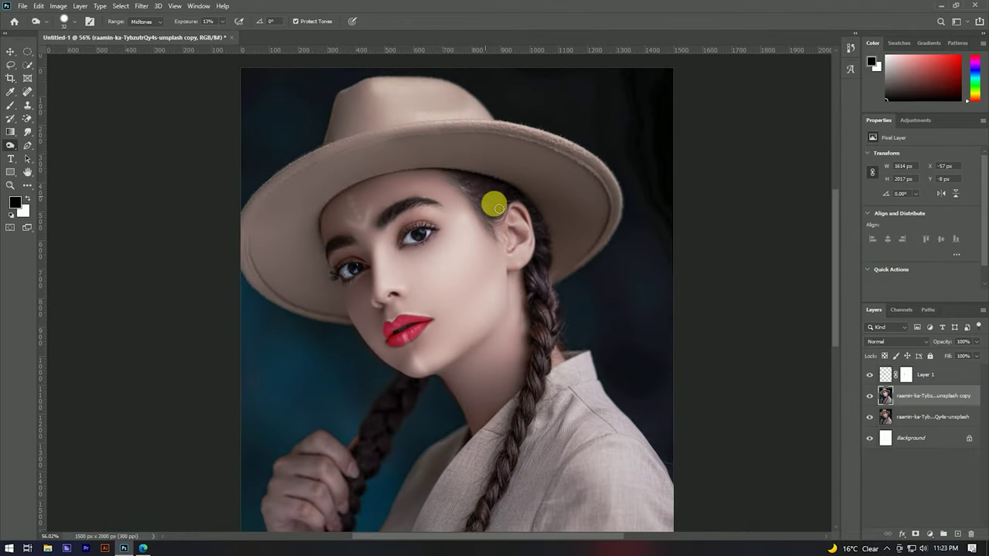
{"action": "scroll", "coordinate": [453, 243], "scroll_direction": "up", "scroll_amount": 2}
{"action": "scroll", "coordinate": [441, 265], "scroll_direction": "up", "scroll_amount": 1}
{"action": "scroll", "coordinate": [479, 271], "scroll_direction": "down", "scroll_amount": 3}
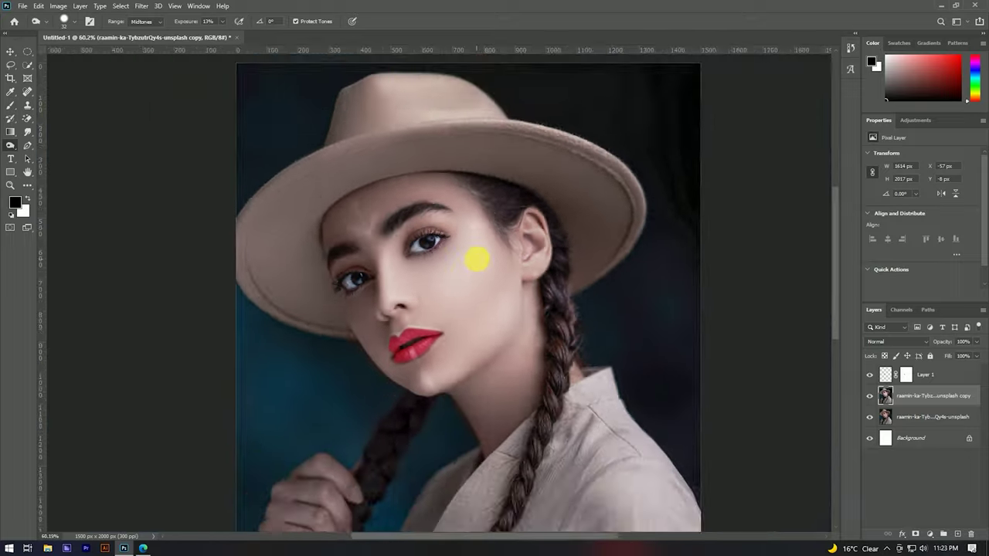
{"action": "scroll", "coordinate": [477, 256], "scroll_direction": "down", "scroll_amount": 2}
{"action": "scroll", "coordinate": [560, 224], "scroll_direction": "up", "scroll_amount": 1}
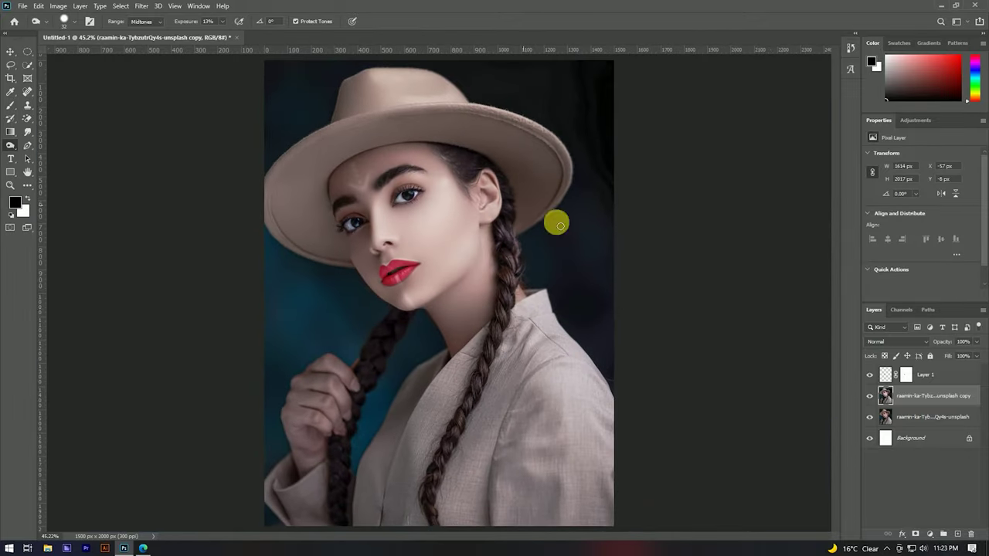
Step: Stamp Layer 1 down through the photo into a new merged Layer 2
{"action": "left_click", "coordinate": [956, 377]}
{"action": "left_click", "coordinate": [937, 416], "text": "shift"}
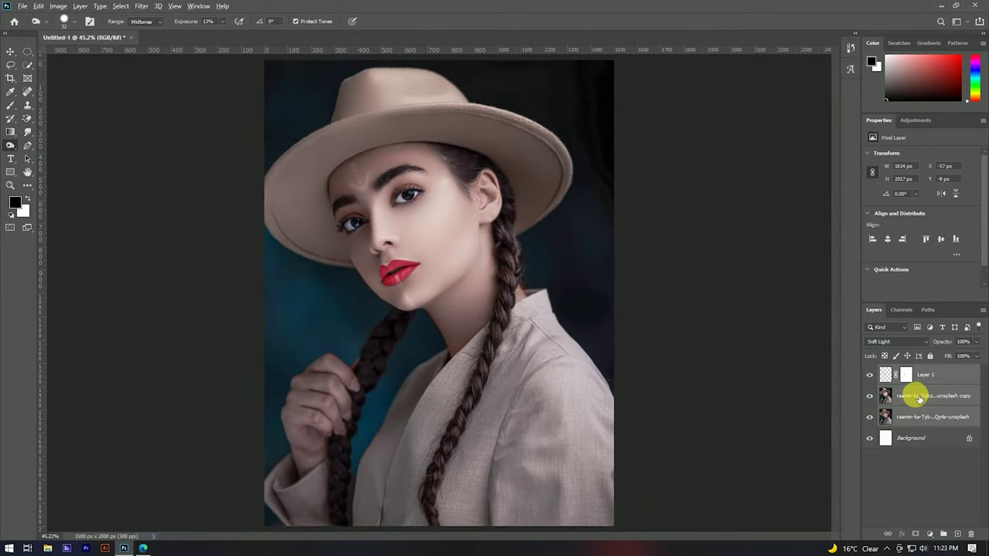
{"action": "key", "text": "ctrl+shift+alt+e"}
Step: Convert merged Layer 2 to a smart object and launch the Camera Raw Filter
{"action": "right_click", "coordinate": [932, 374]}
{"action": "left_click", "coordinate": [834, 248]}
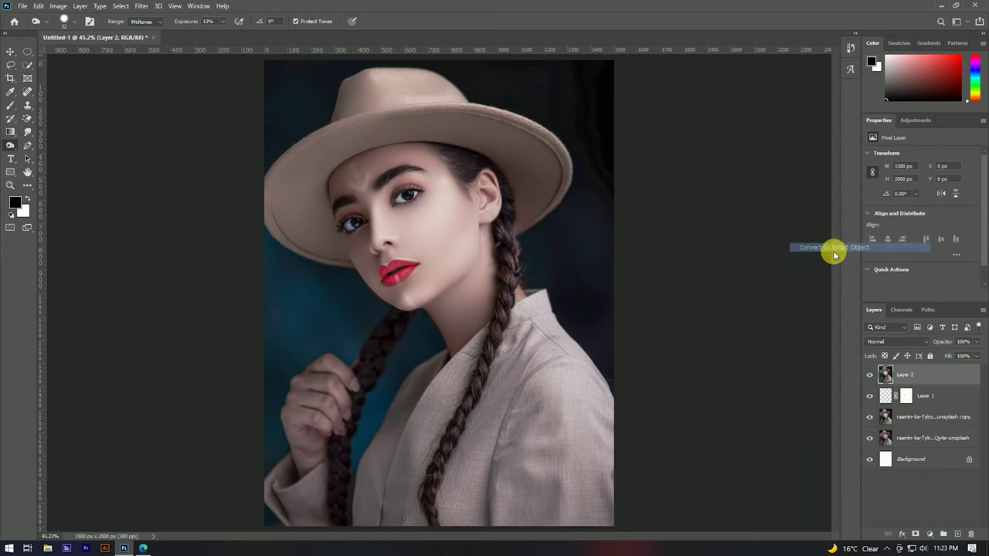
{"action": "left_click", "coordinate": [142, 7]}
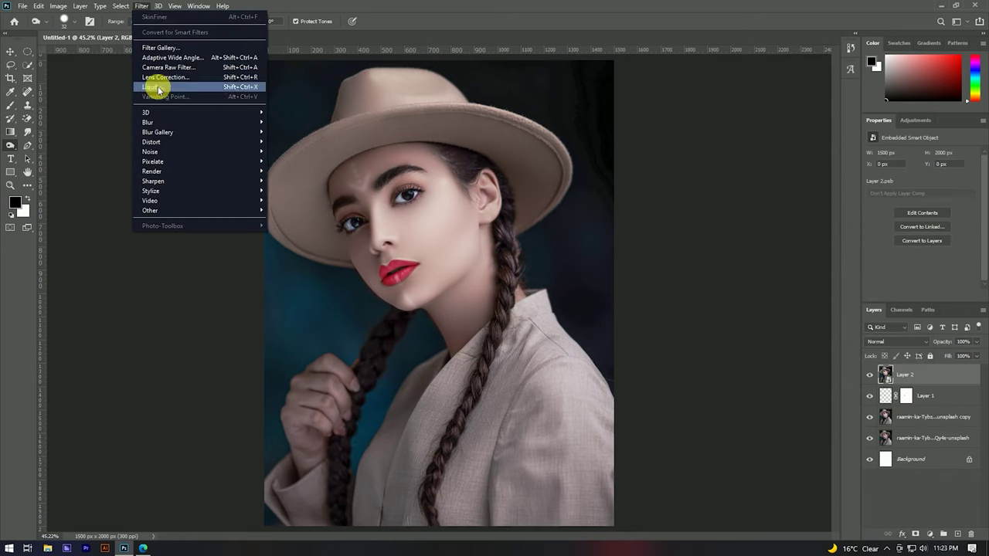
{"action": "left_click", "coordinate": [163, 68]}
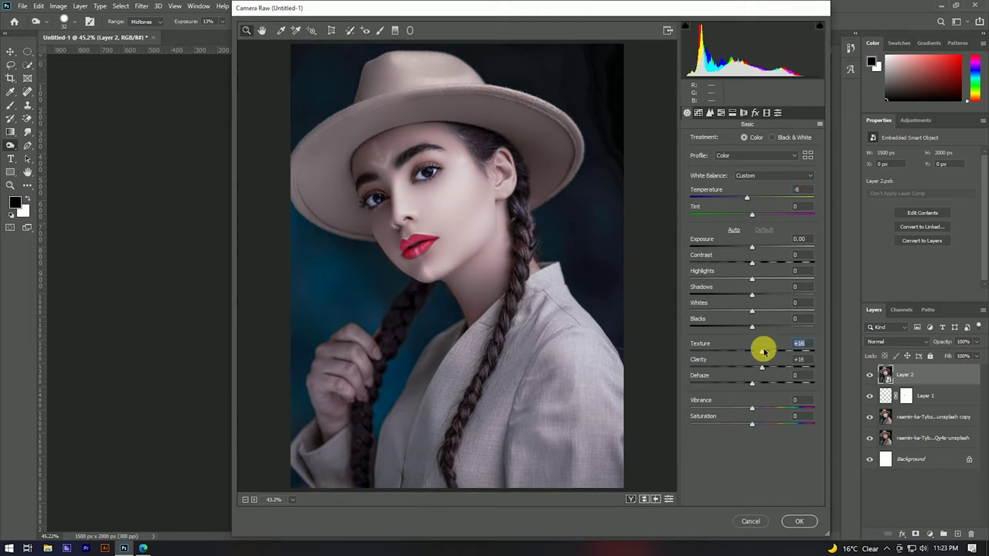
Step: Apply a -47 post-crop vignette with Red Primary Hue -13 and Blue Primary Hue -22
{"action": "left_click", "coordinate": [755, 113]}
{"action": "left_click_drag", "start_coordinate": [755, 240], "coordinate": [734, 240]}
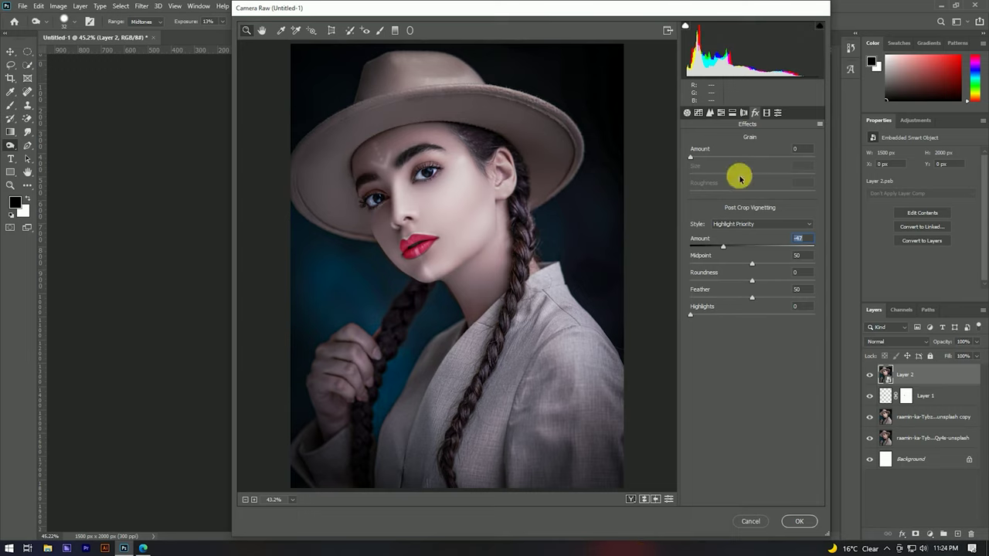
{"action": "left_click", "coordinate": [766, 113]}
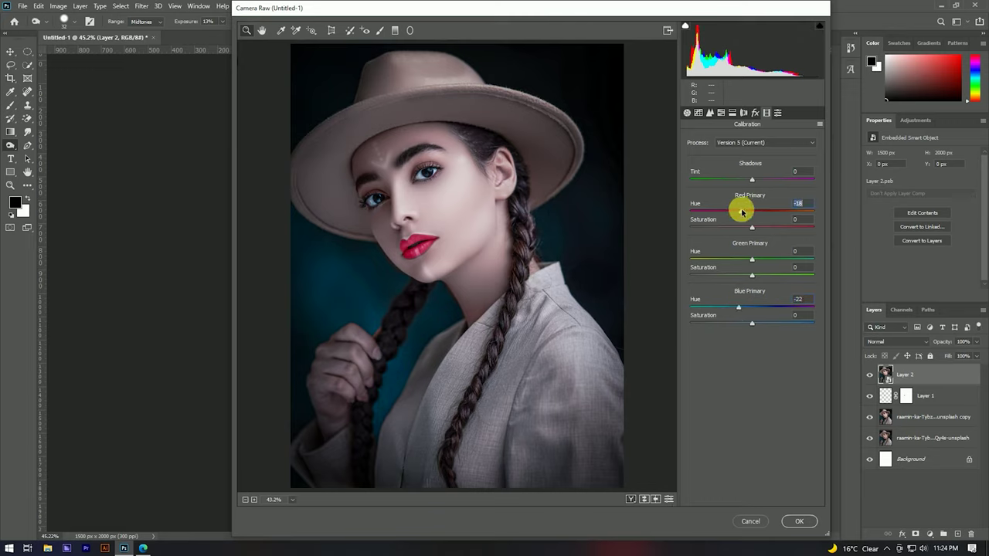
{"action": "left_click_drag", "start_coordinate": [745, 212], "coordinate": [753, 229]}
{"action": "left_click", "coordinate": [754, 114]}
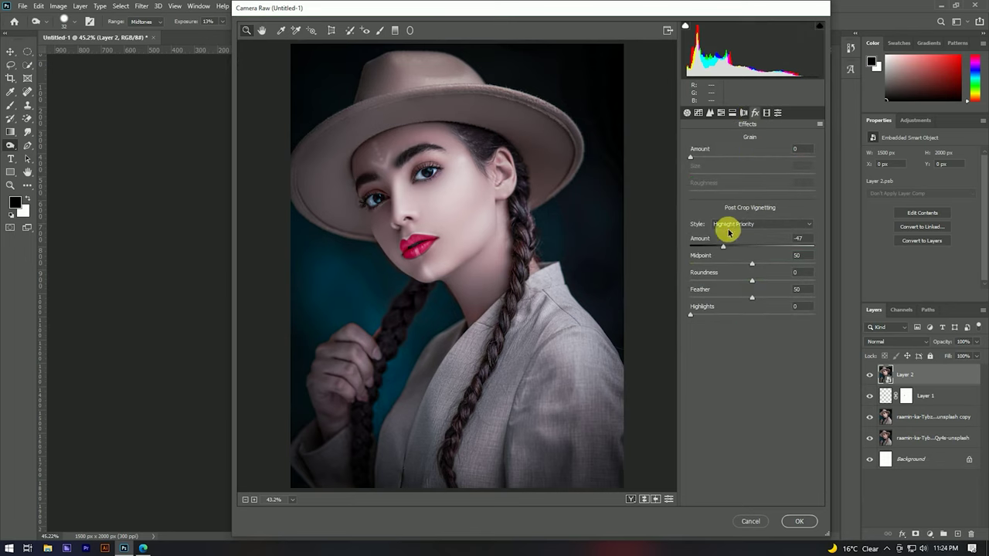
{"action": "left_click", "coordinate": [796, 513]}
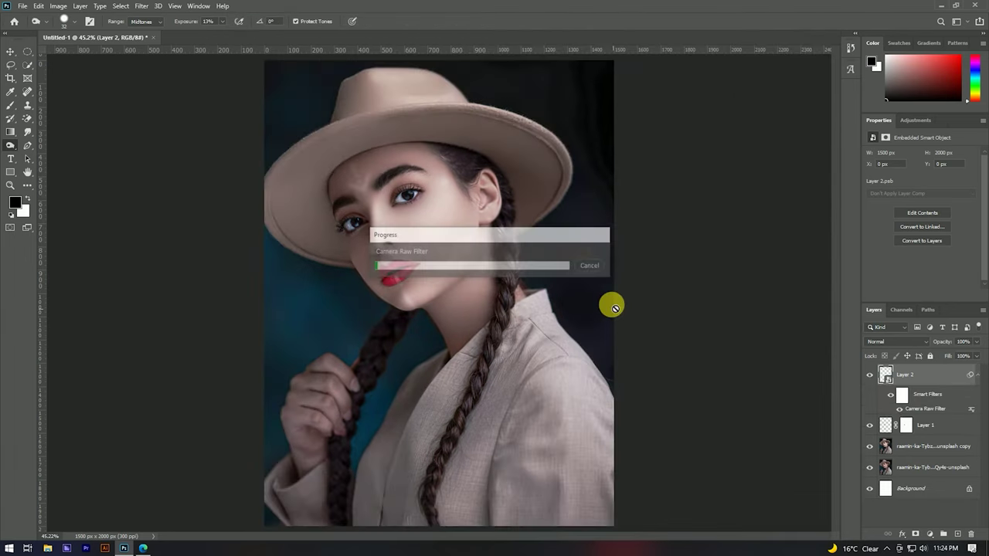
Step: Apply a Curves smart filter raising input 126 to output 136
{"action": "key", "text": "ctrl+m"}
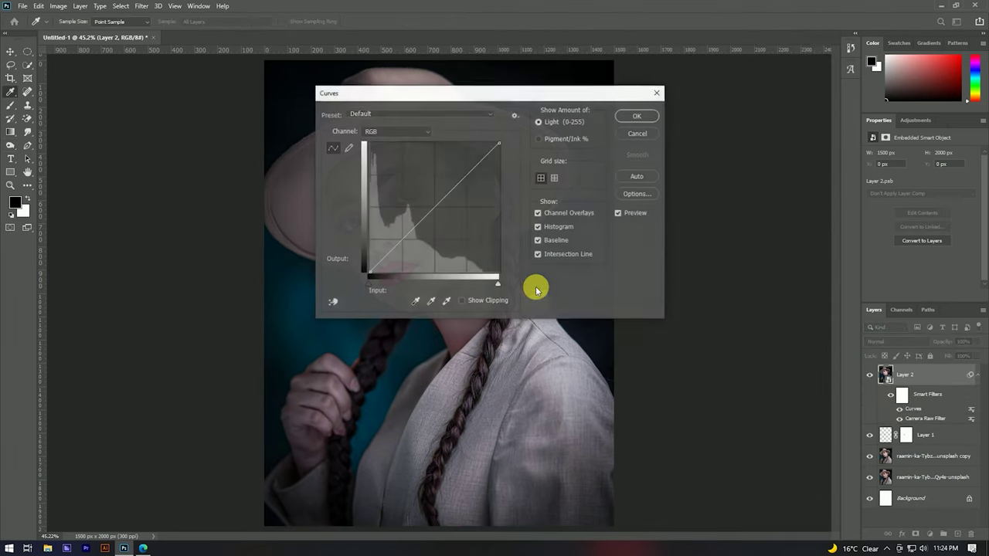
{"action": "left_click_drag", "start_coordinate": [464, 94], "coordinate": [750, 145]}
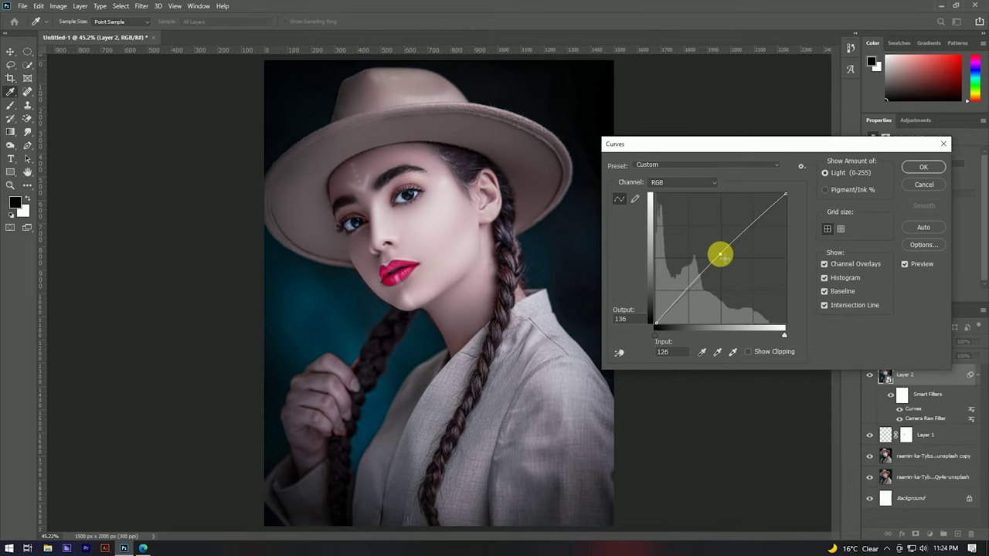
{"action": "left_click", "coordinate": [920, 168]}
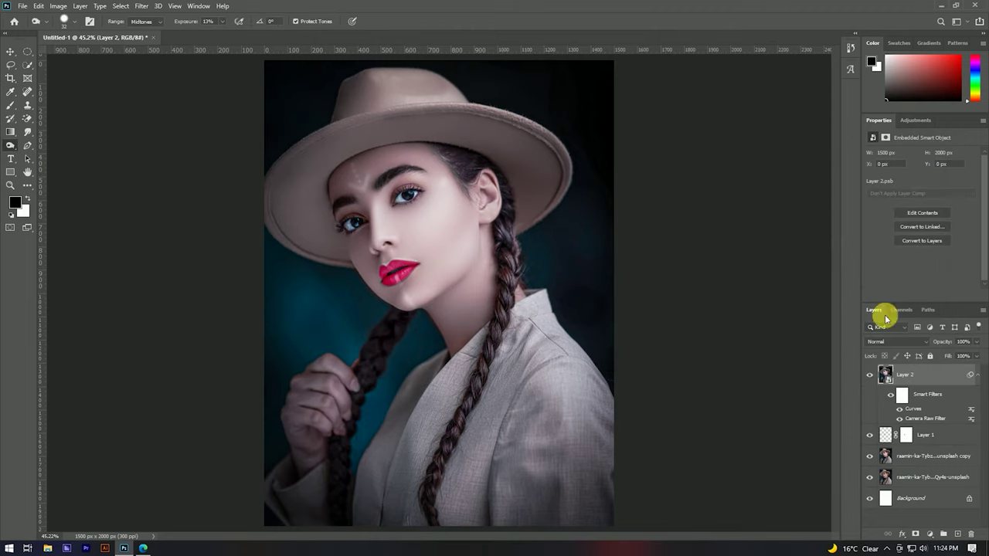
Step: Group the soft-light Layer 1 and the photo copy layer into Group 1
{"action": "left_click", "coordinate": [977, 375]}
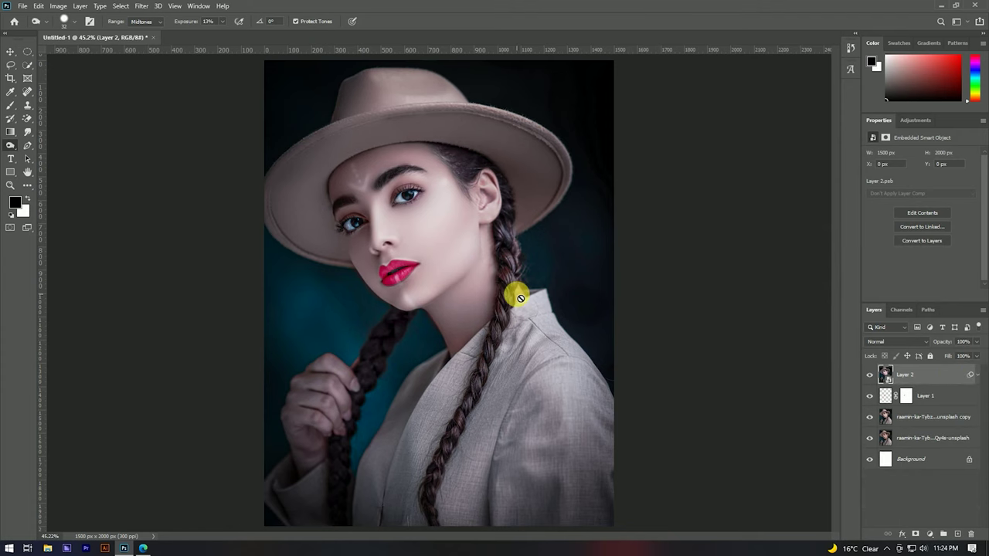
{"action": "key", "text": "v"}
{"action": "scroll", "coordinate": [499, 269], "scroll_direction": "down", "scroll_amount": 2}
{"action": "scroll", "coordinate": [433, 226], "scroll_direction": "up", "scroll_amount": 4}
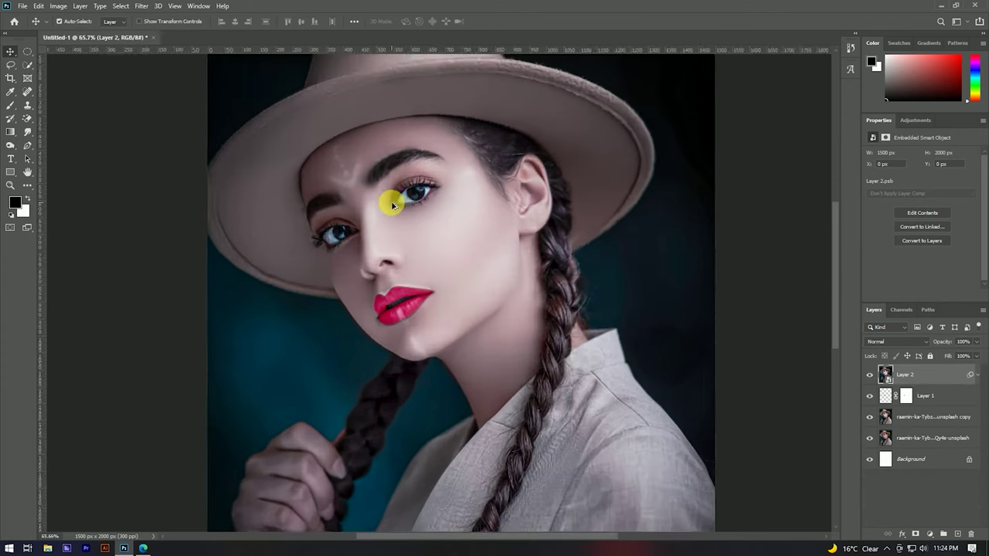
{"action": "scroll", "coordinate": [538, 246], "scroll_direction": "down", "scroll_amount": 2}
{"action": "left_click", "coordinate": [934, 397]}
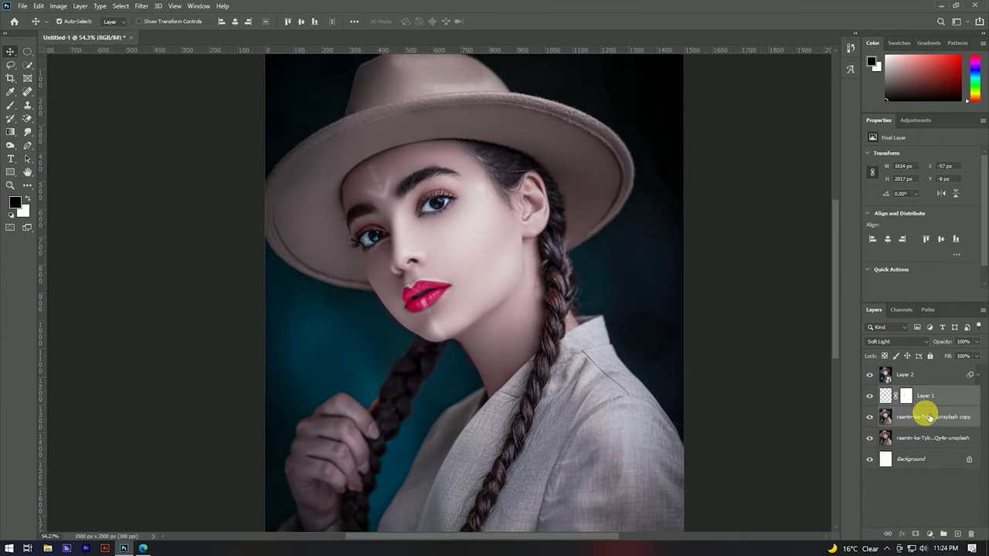
{"action": "key", "text": "ctrl+g"}
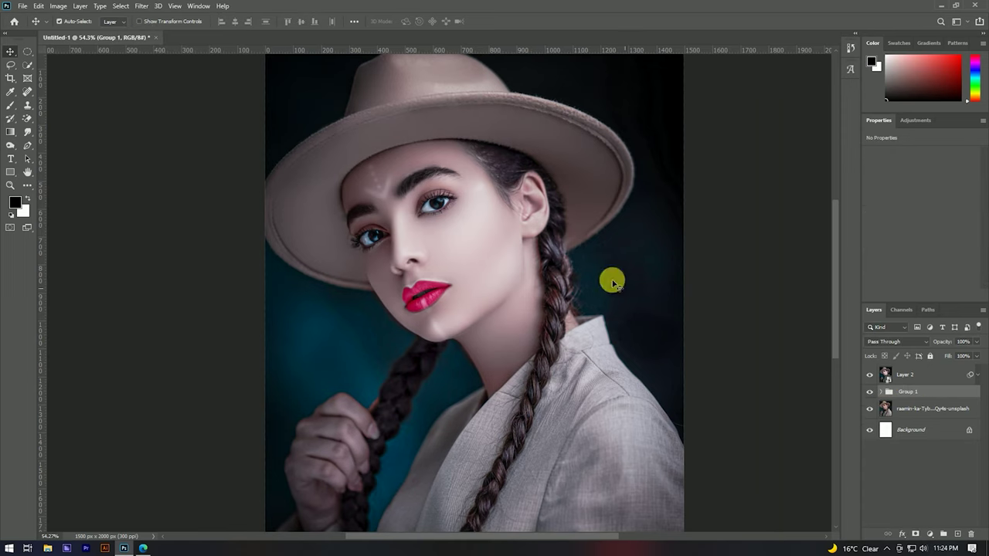
Step: Hide Group 1 and Layer 2 to reveal the unretouched portrait
{"action": "left_click", "coordinate": [870, 391]}
{"action": "scroll", "coordinate": [600, 192], "scroll_direction": "up", "scroll_amount": 1}
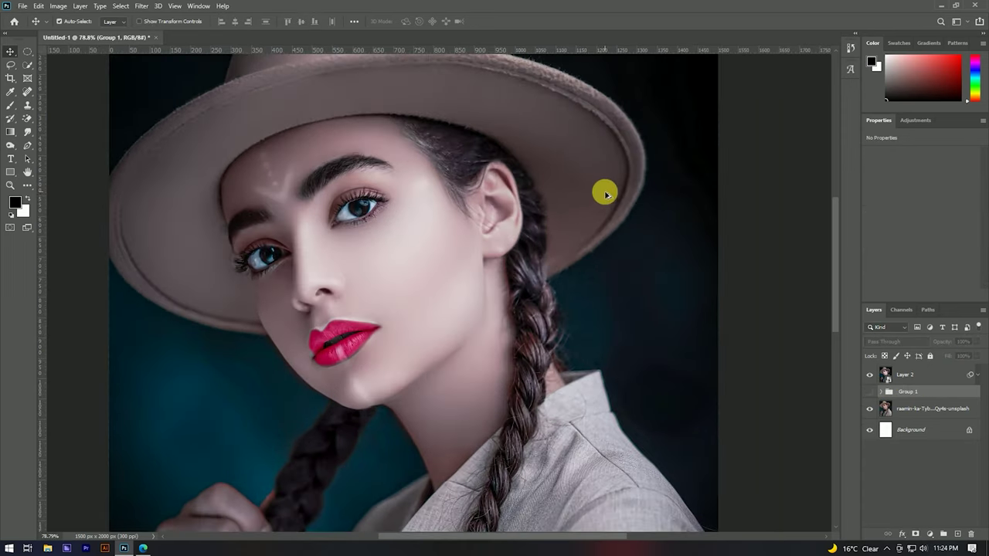
{"action": "scroll", "coordinate": [249, 181], "scroll_direction": "up", "scroll_amount": 1}
{"action": "scroll", "coordinate": [415, 240], "scroll_direction": "up", "scroll_amount": 2}
{"action": "scroll", "coordinate": [415, 240], "scroll_direction": "down", "scroll_amount": 1}
{"action": "scroll", "coordinate": [415, 241], "scroll_direction": "down", "scroll_amount": 1}
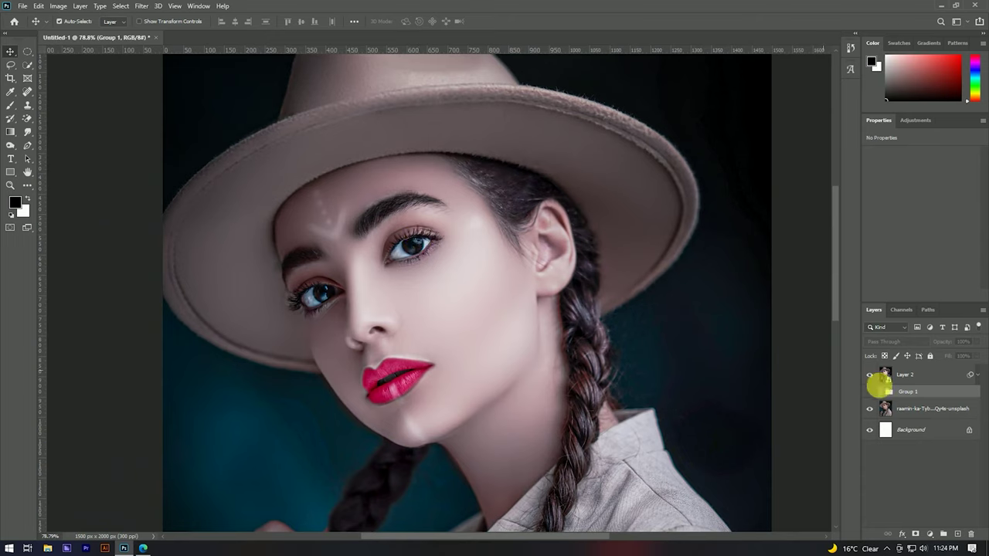
{"action": "left_click", "coordinate": [871, 375]}
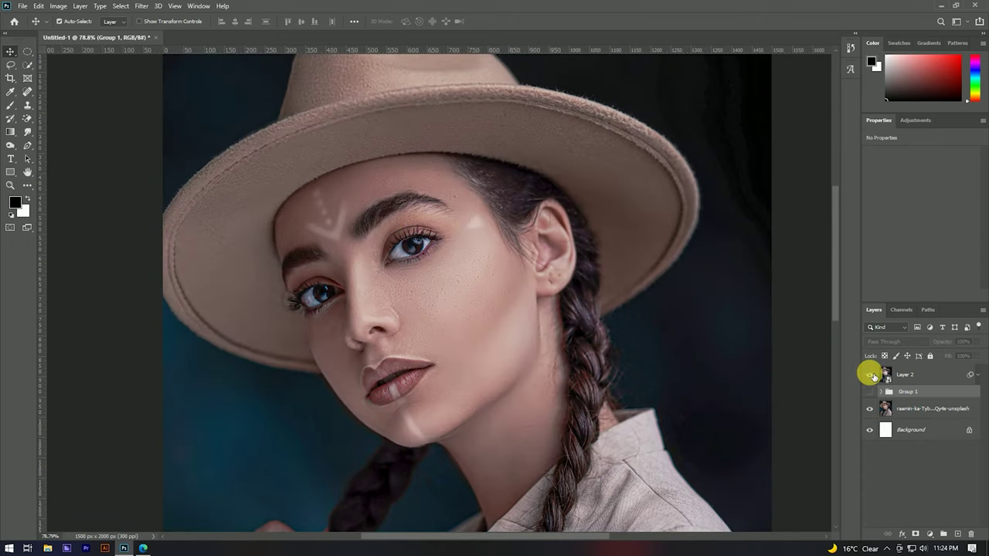
{"action": "left_click", "coordinate": [871, 374]}
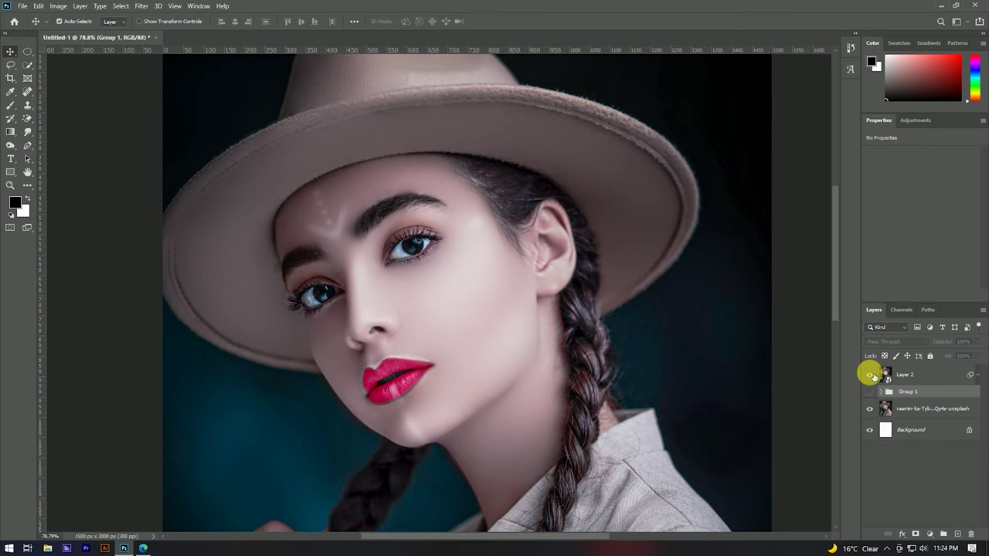
{"action": "left_click", "coordinate": [870, 375]}
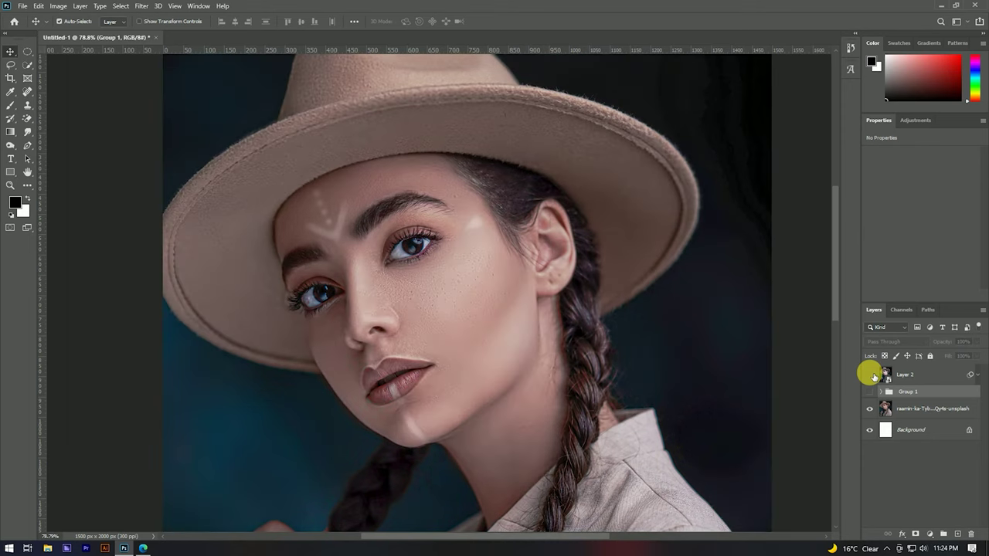
{"action": "scroll", "coordinate": [523, 301], "scroll_direction": "down", "scroll_amount": 1}
{"action": "scroll", "coordinate": [688, 335], "scroll_direction": "down", "scroll_amount": 1}
{"action": "scroll", "coordinate": [654, 320], "scroll_direction": "up", "scroll_amount": 2}
{"action": "scroll", "coordinate": [349, 244], "scroll_direction": "up", "scroll_amount": 2}
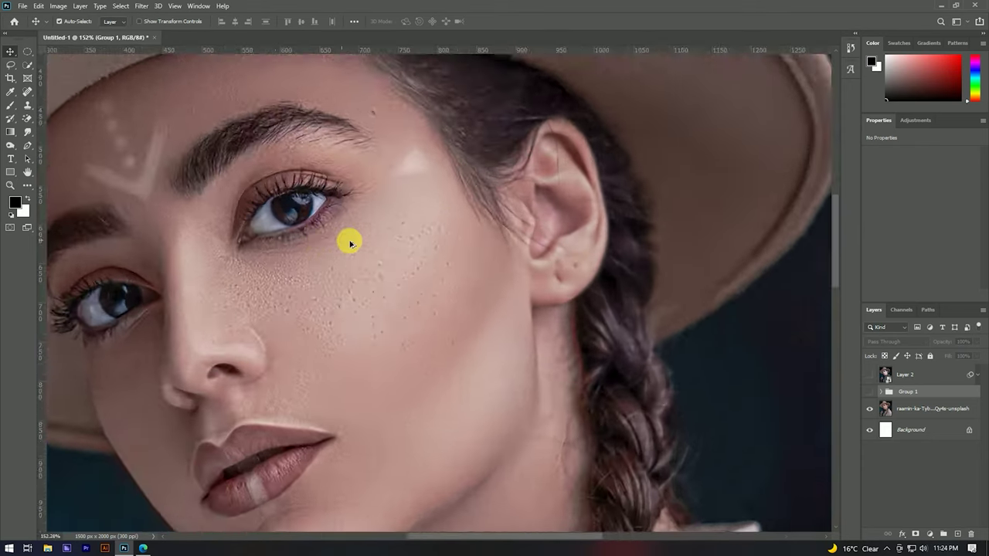
{"action": "scroll", "coordinate": [349, 244], "scroll_direction": "up", "scroll_amount": 1}
{"action": "left_click", "coordinate": [870, 375]}
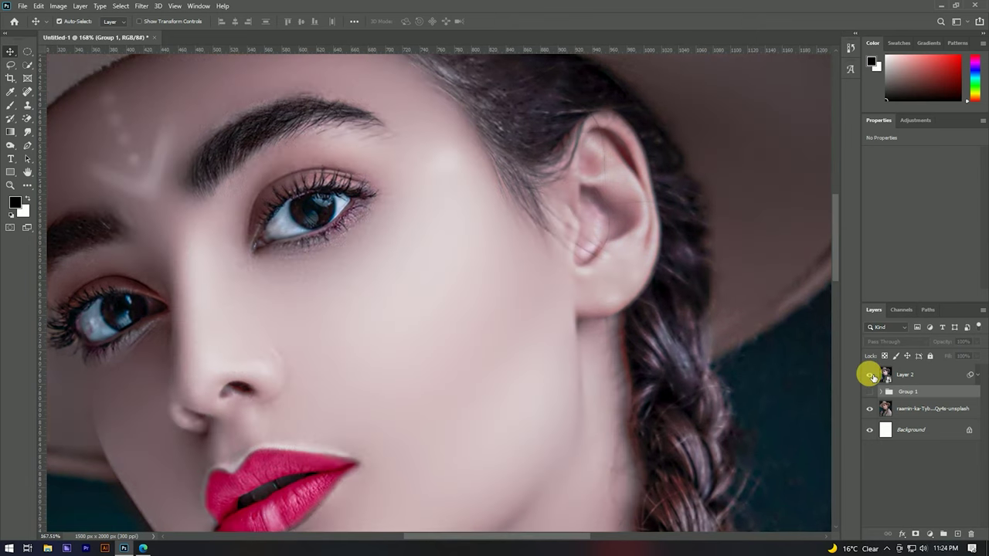
{"action": "left_click", "coordinate": [871, 374]}
{"action": "scroll", "coordinate": [613, 331], "scroll_direction": "down", "scroll_amount": 1}
{"action": "scroll", "coordinate": [631, 319], "scroll_direction": "down", "scroll_amount": 2}
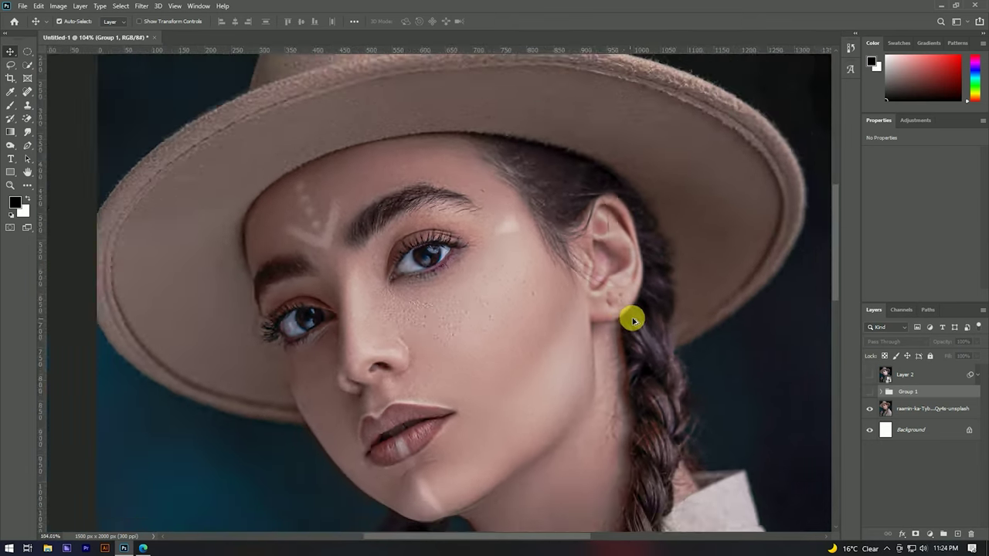
{"action": "scroll", "coordinate": [631, 320], "scroll_direction": "down", "scroll_amount": 1}
{"action": "left_click", "coordinate": [872, 375]}
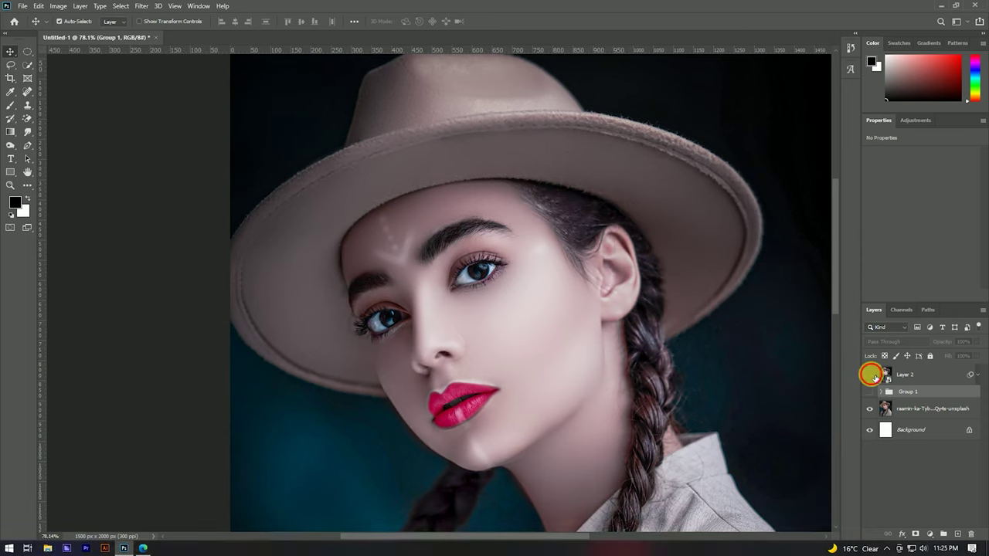
{"action": "left_click", "coordinate": [872, 375]}
{"action": "left_click", "coordinate": [873, 375]}
{"action": "scroll", "coordinate": [408, 265], "scroll_direction": "down", "scroll_amount": 2}
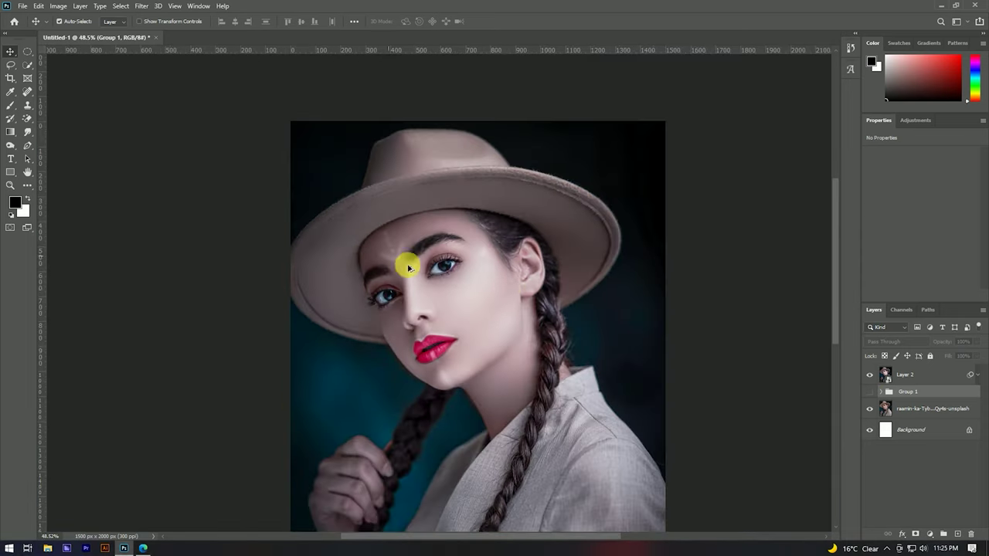
{"action": "scroll", "coordinate": [517, 283], "scroll_direction": "up", "scroll_amount": 3}
{"action": "scroll", "coordinate": [522, 275], "scroll_direction": "up", "scroll_amount": 1}
{"action": "scroll", "coordinate": [510, 278], "scroll_direction": "down", "scroll_amount": 3}
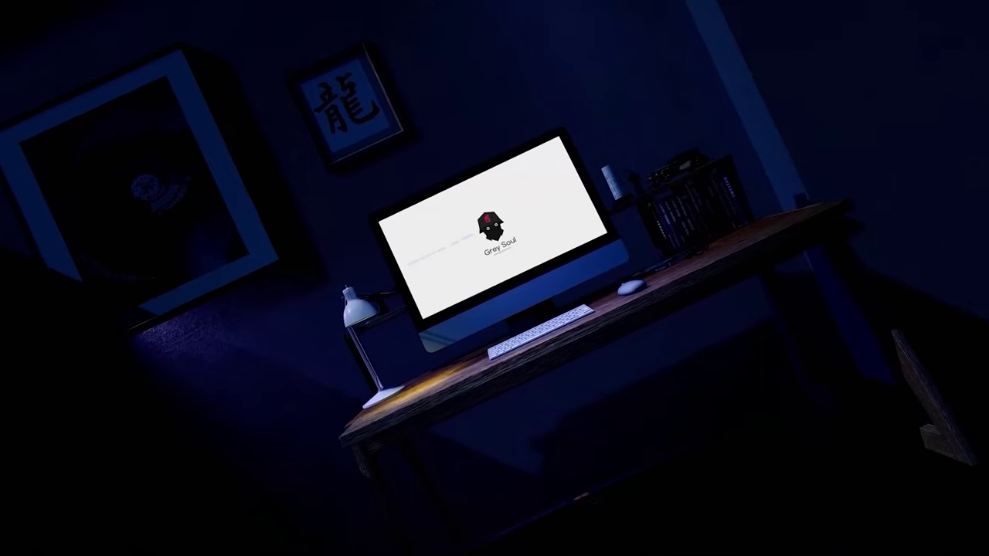